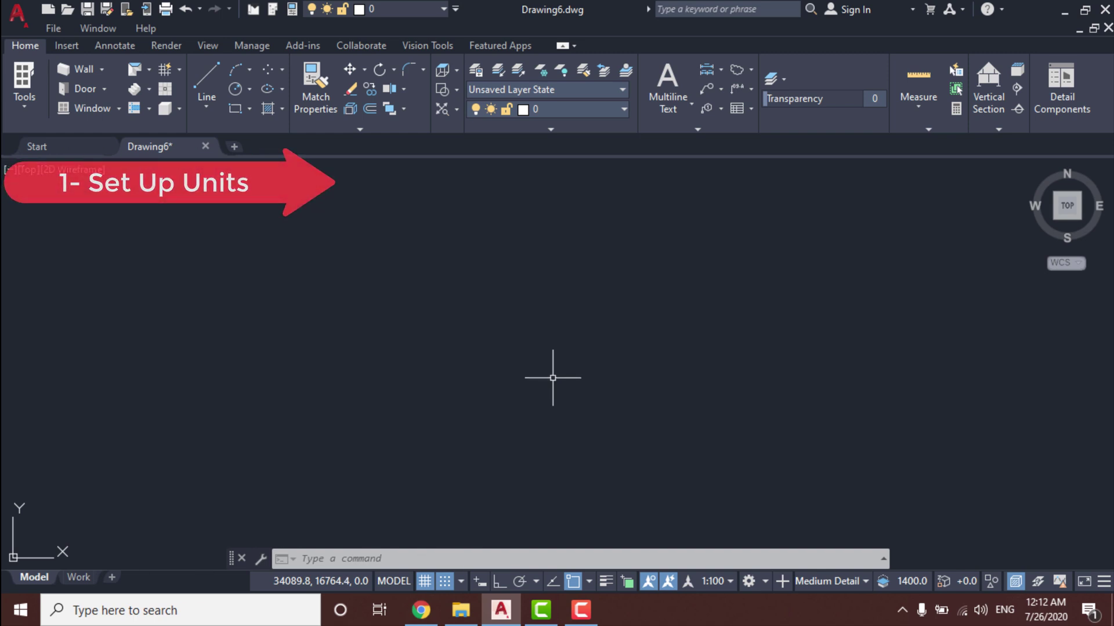
# Step: Switch Drawing Units to Meters with UN, rescaling model and paperspace objects
pyautogui.write('u')
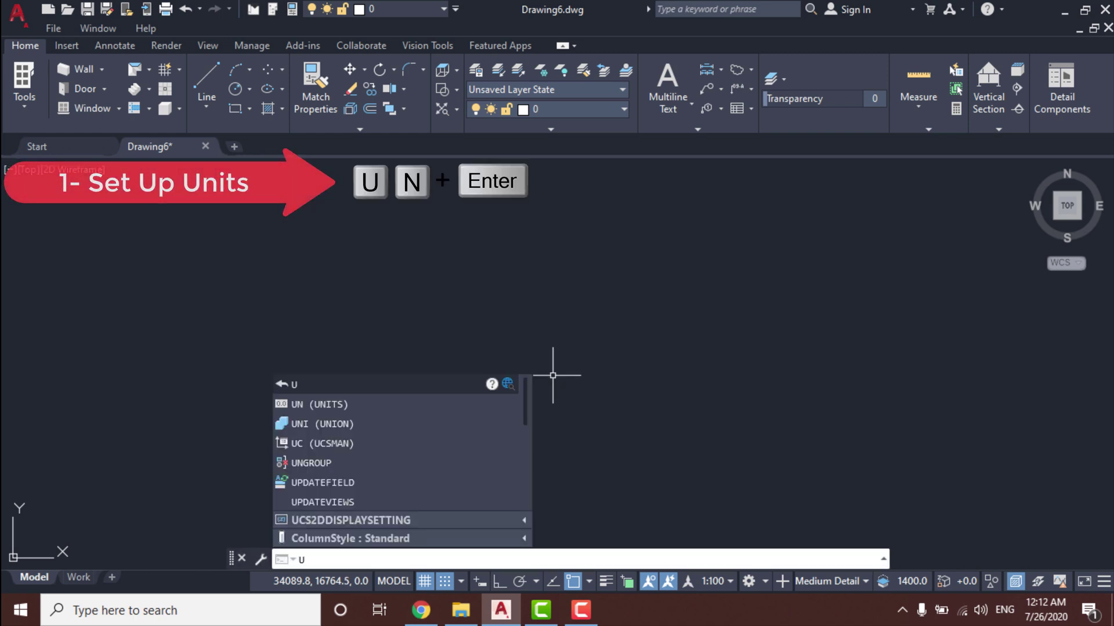
pyautogui.write('n')
pyautogui.press('Return')
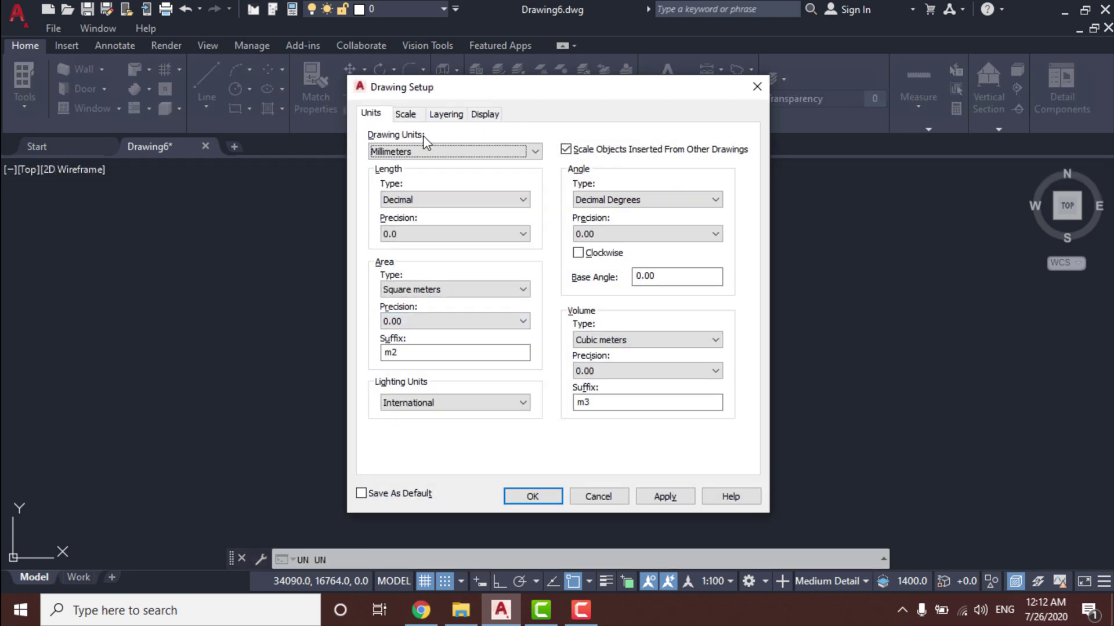
pyautogui.click(422, 153)
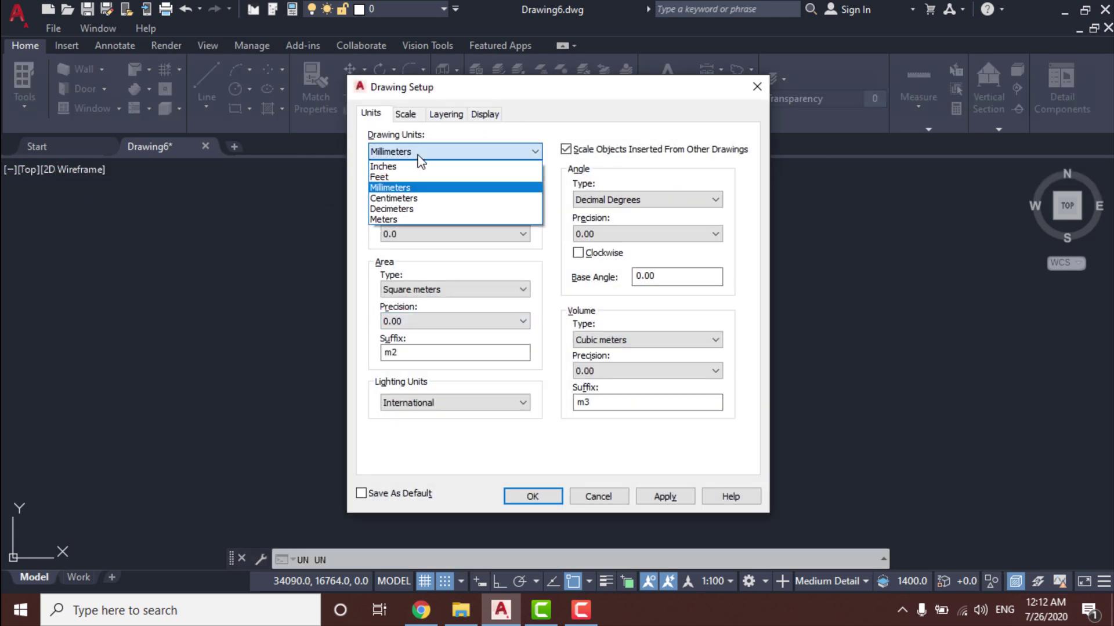
pyautogui.click(399, 221)
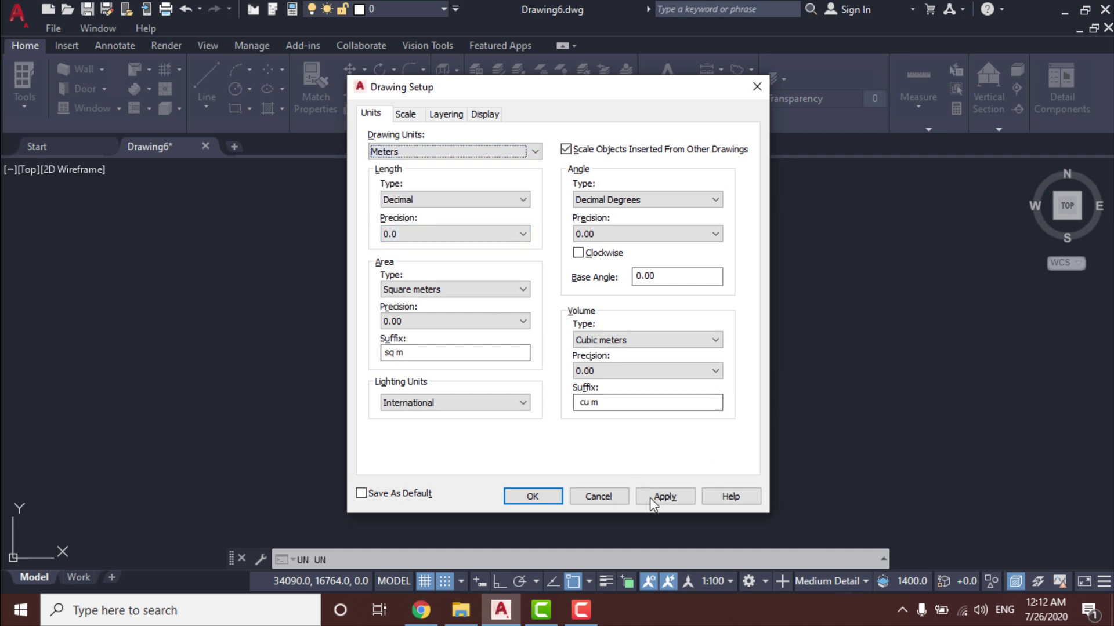
pyautogui.click(664, 497)
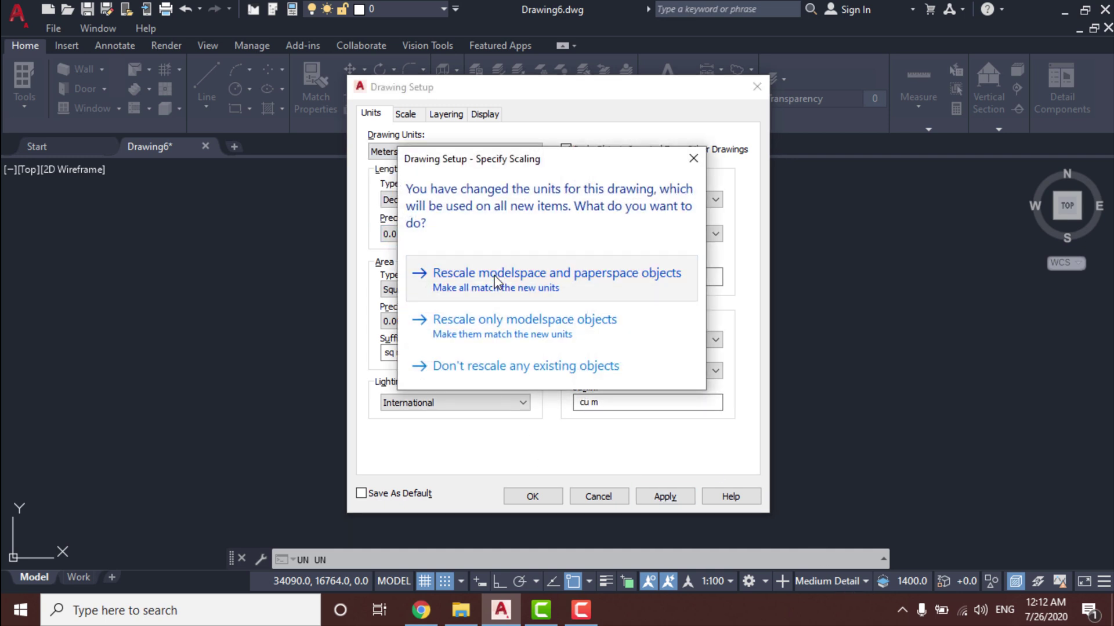
pyautogui.click(497, 277)
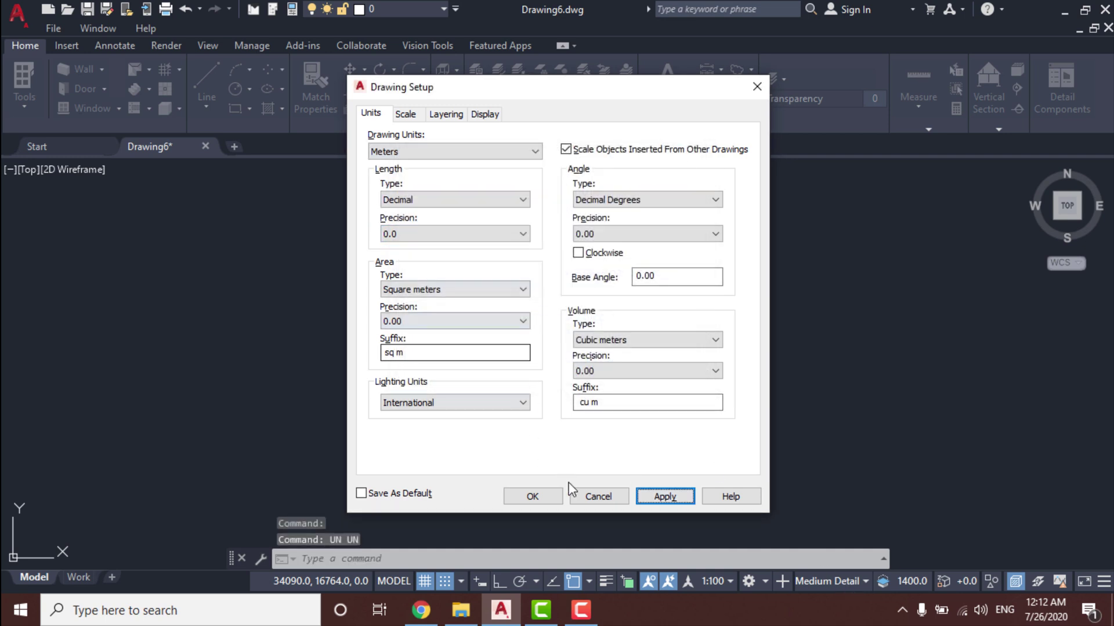
pyautogui.click(521, 496)
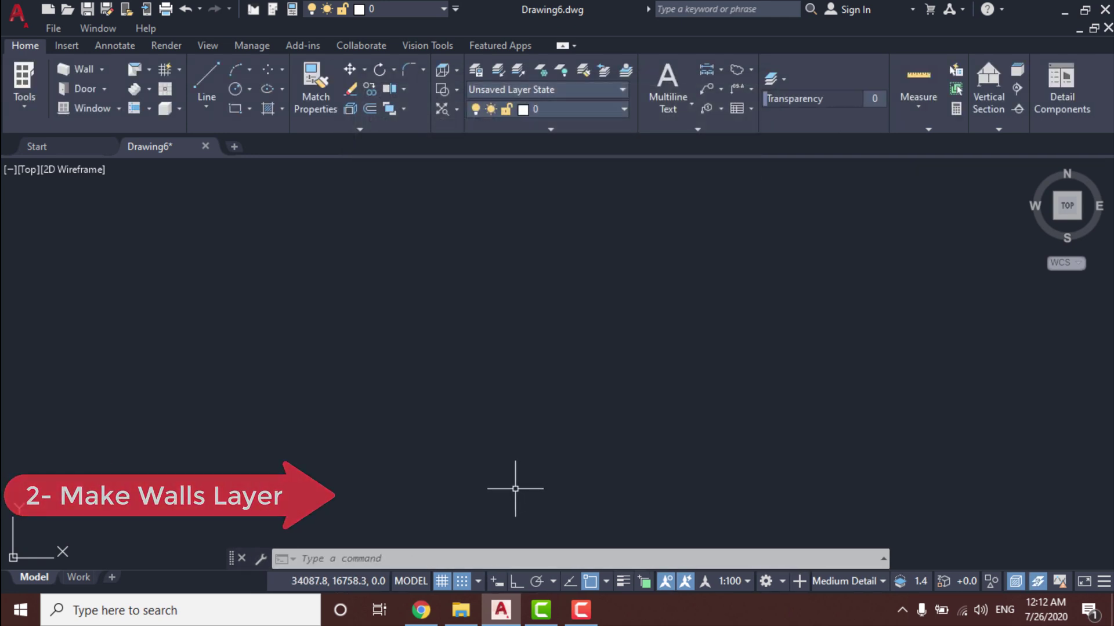
# Step: Create a new layer named WALLS in red, colour 10
pyautogui.click(478, 69)
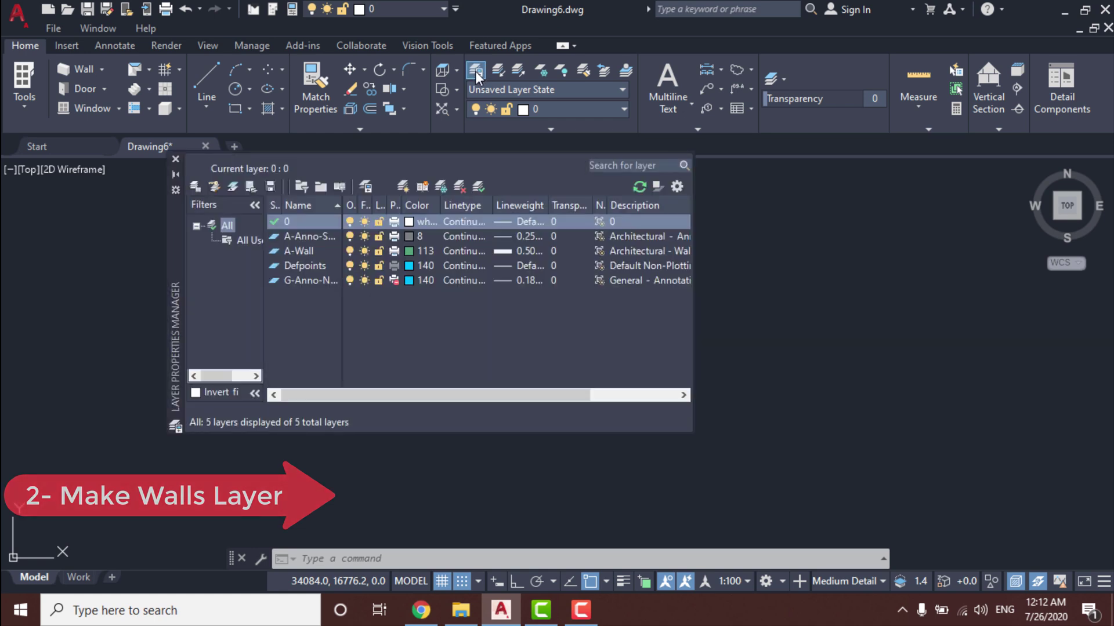
pyautogui.click(405, 184)
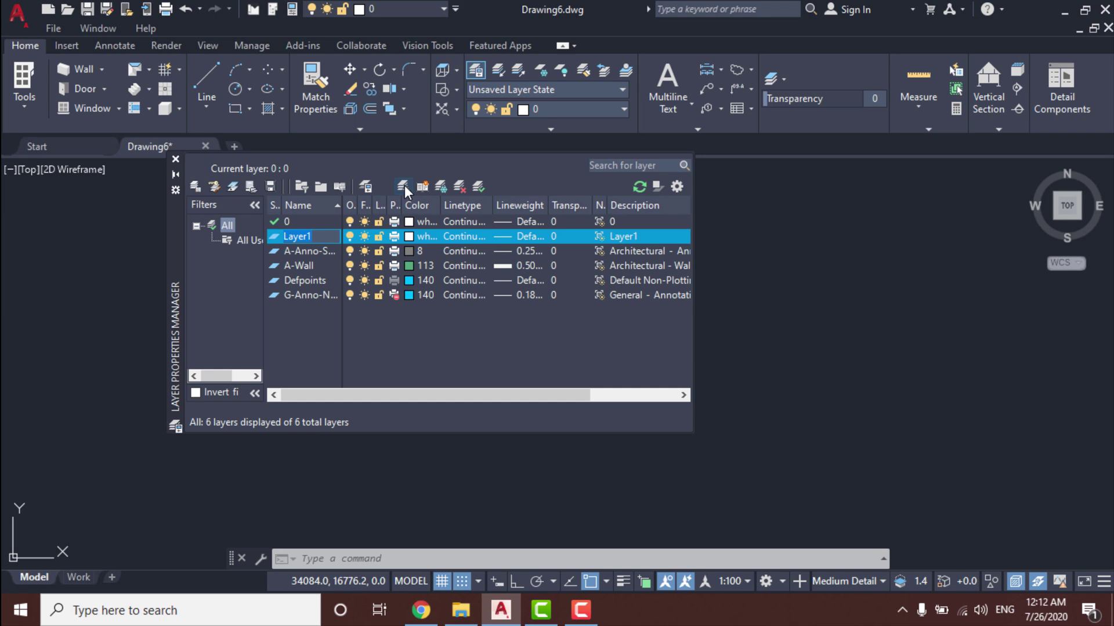
pyautogui.write('WALLS')
pyautogui.click(411, 236)
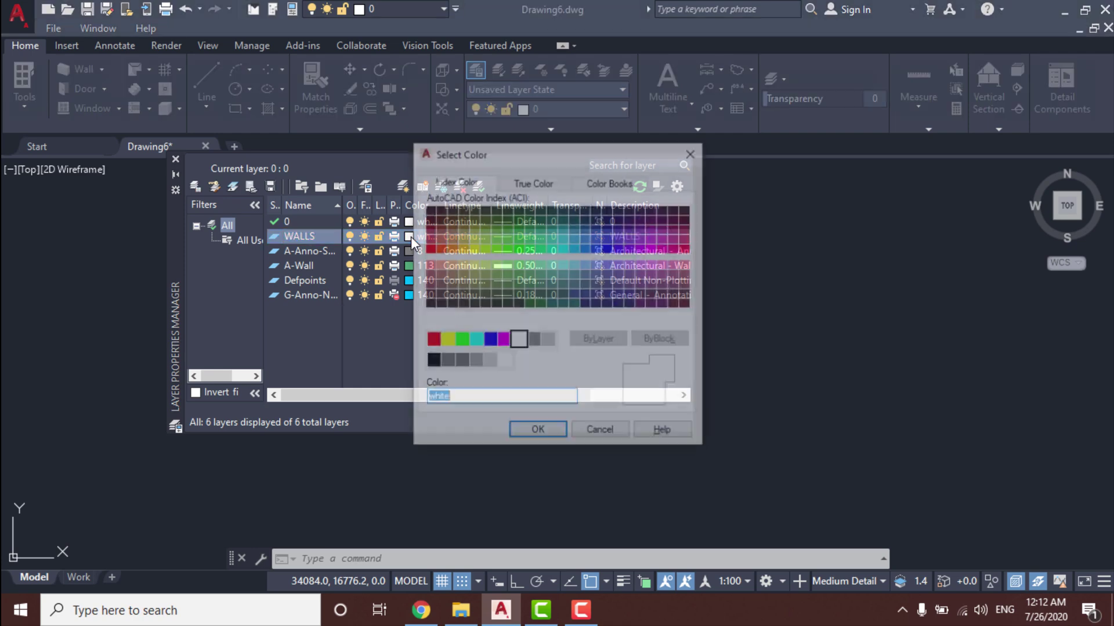
pyautogui.click(428, 249)
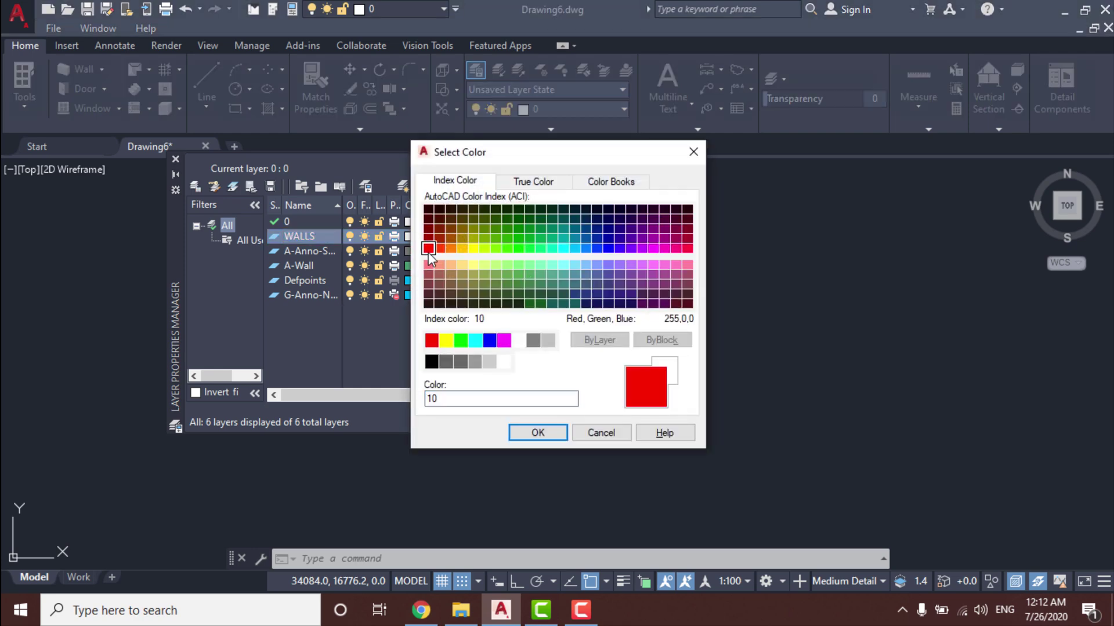
pyautogui.click(538, 433)
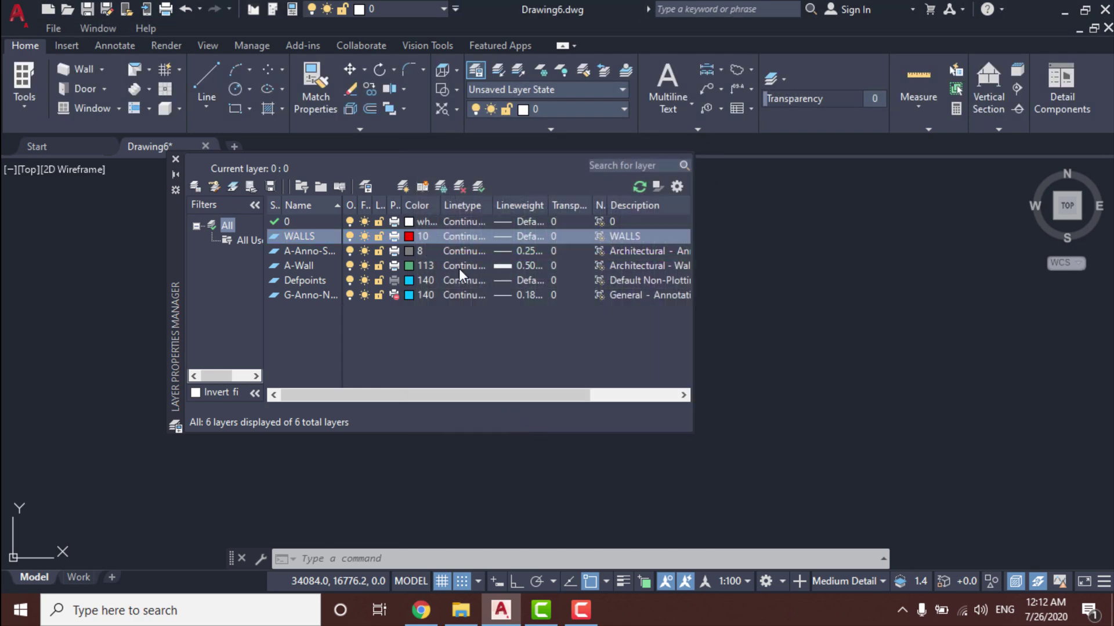
# Step: Give WALLS a 0.35 mm lineweight and make it the current layer
pyautogui.click(496, 235)
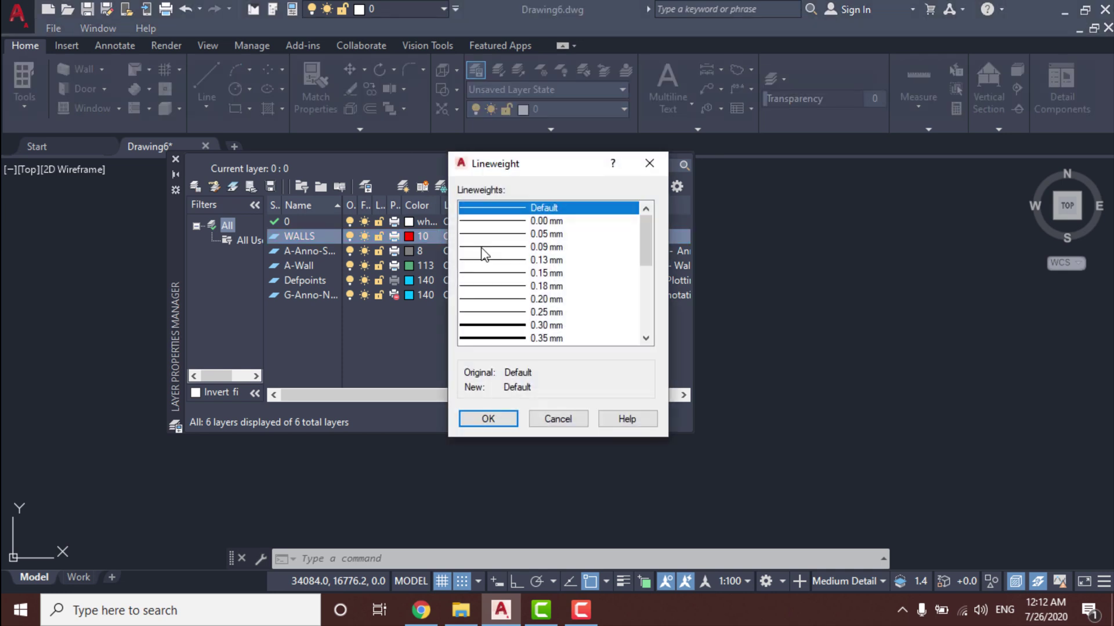
pyautogui.click(512, 339)
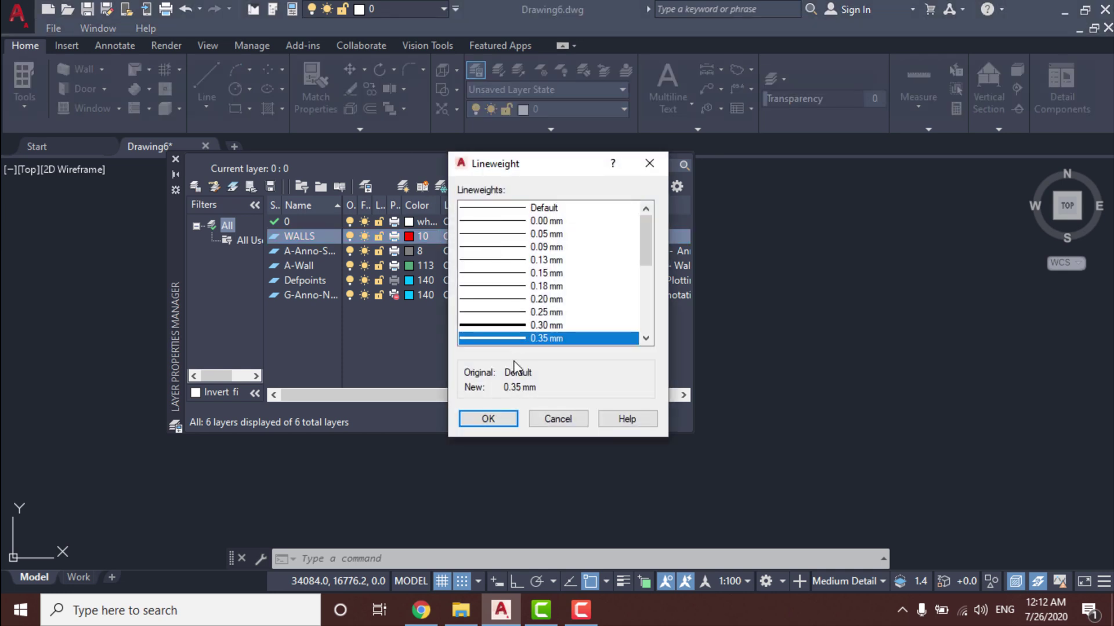
pyautogui.click(489, 418)
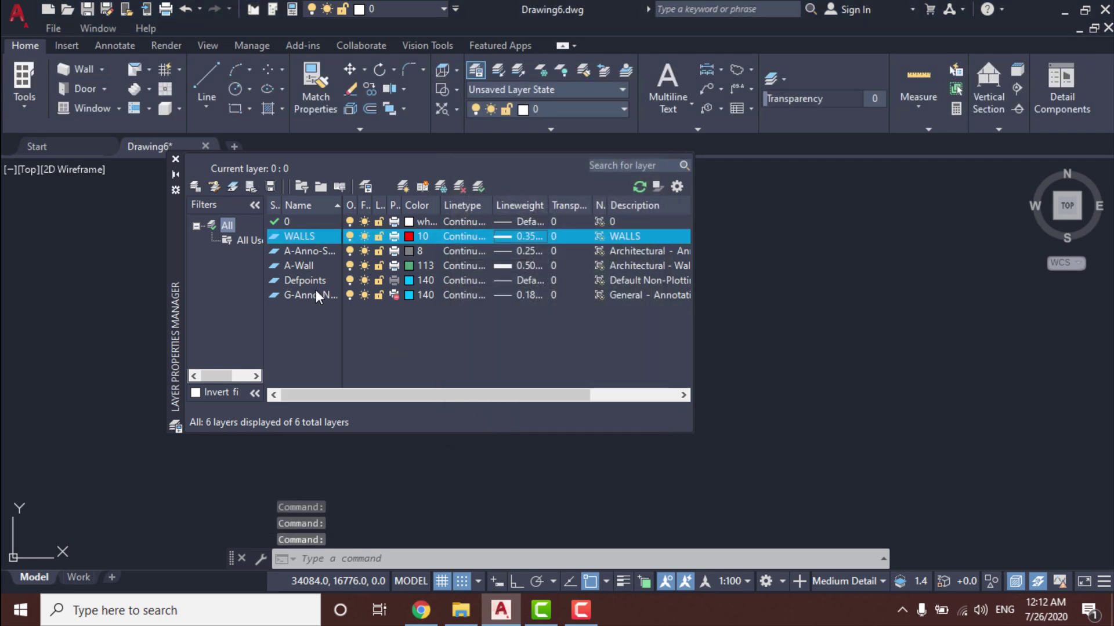
pyautogui.doubleClick(278, 239)
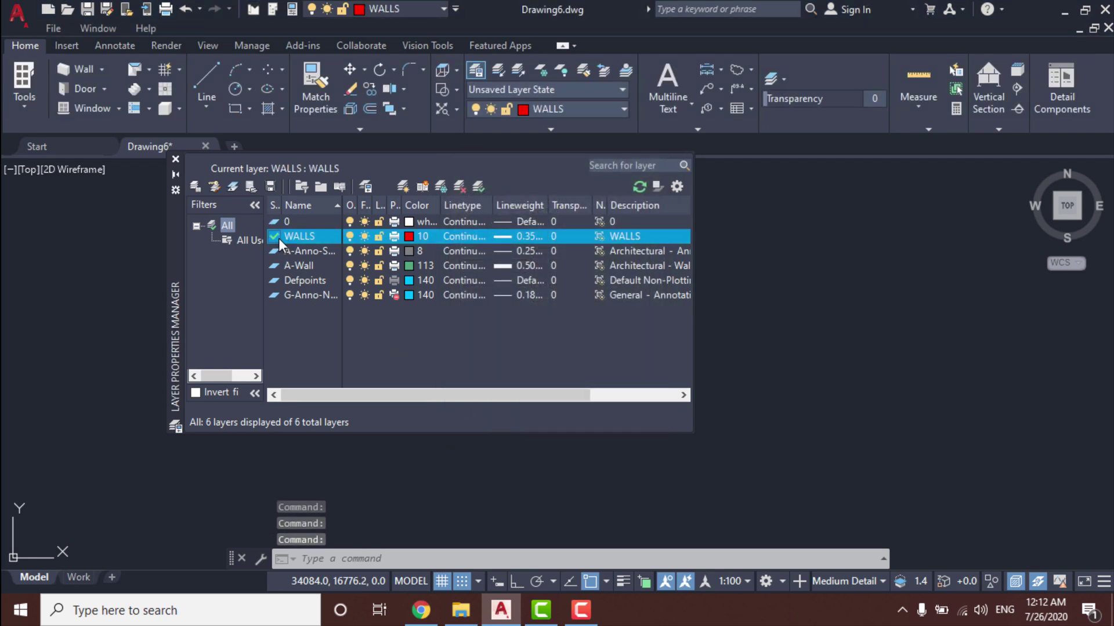
pyautogui.click(175, 159)
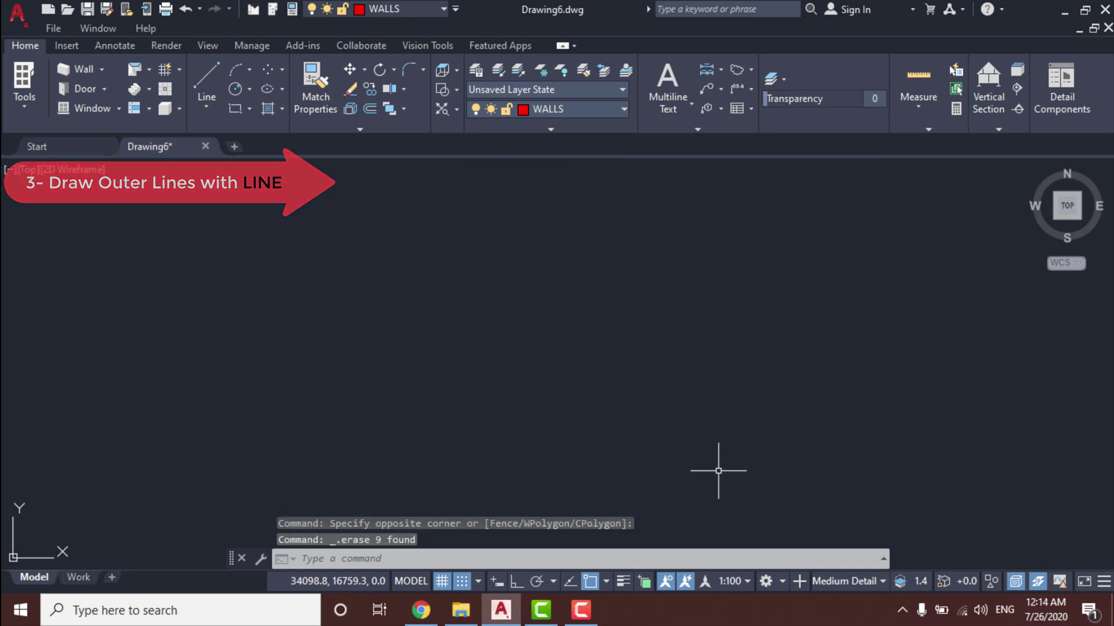
# Step: Draw a closed rectangle with 20 m and 10 m sides using Line, closing with C
pyautogui.click(202, 79)
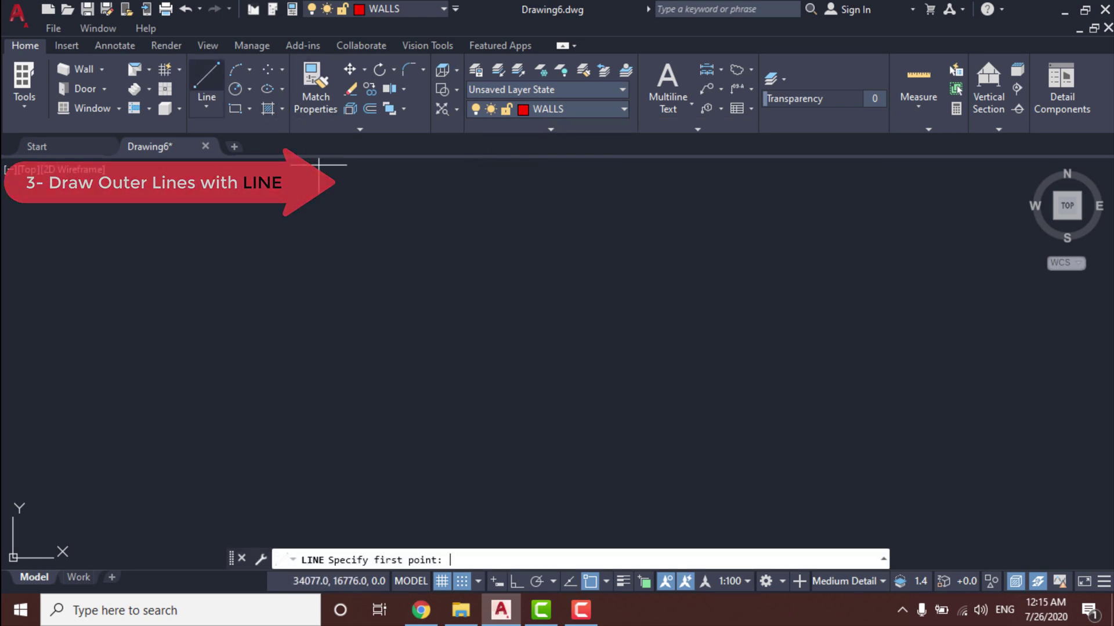
pyautogui.click(336, 275)
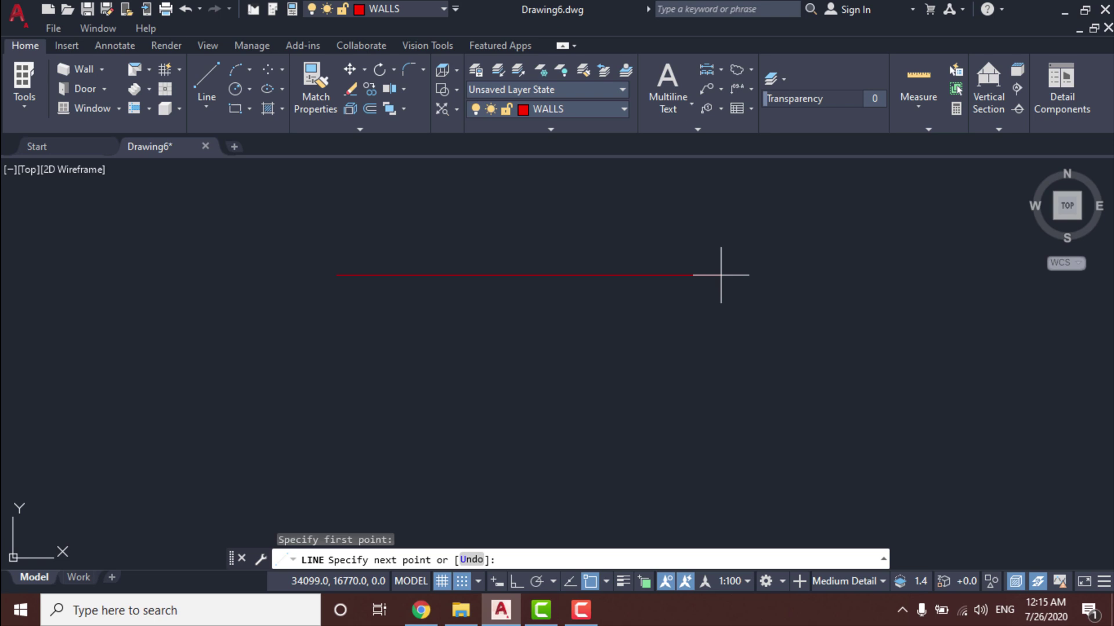
pyautogui.write('20')
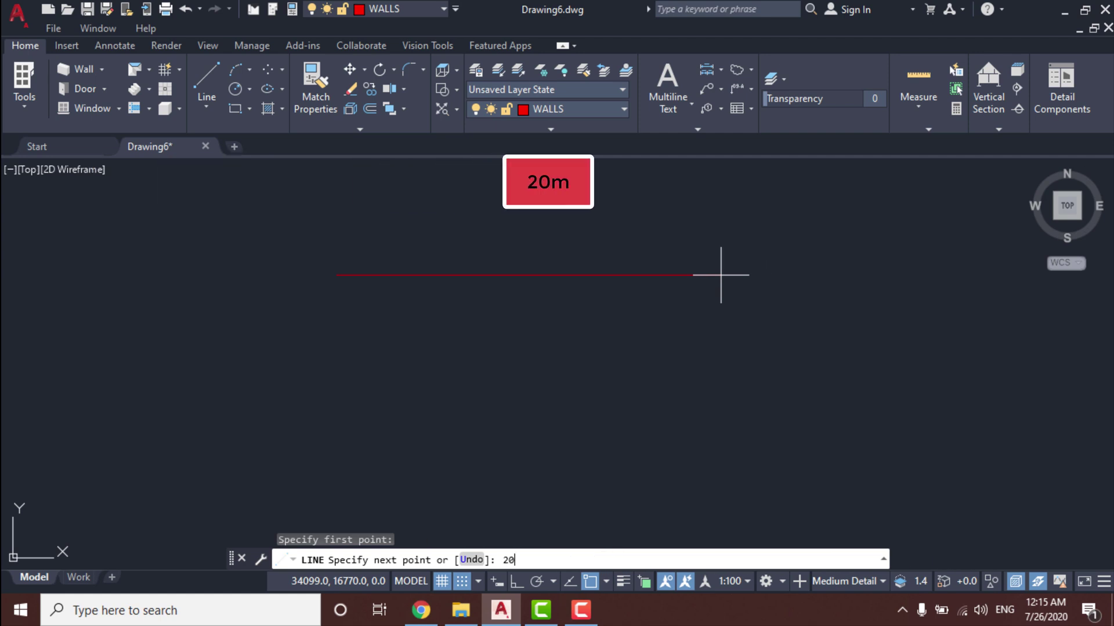
pyautogui.press('Return')
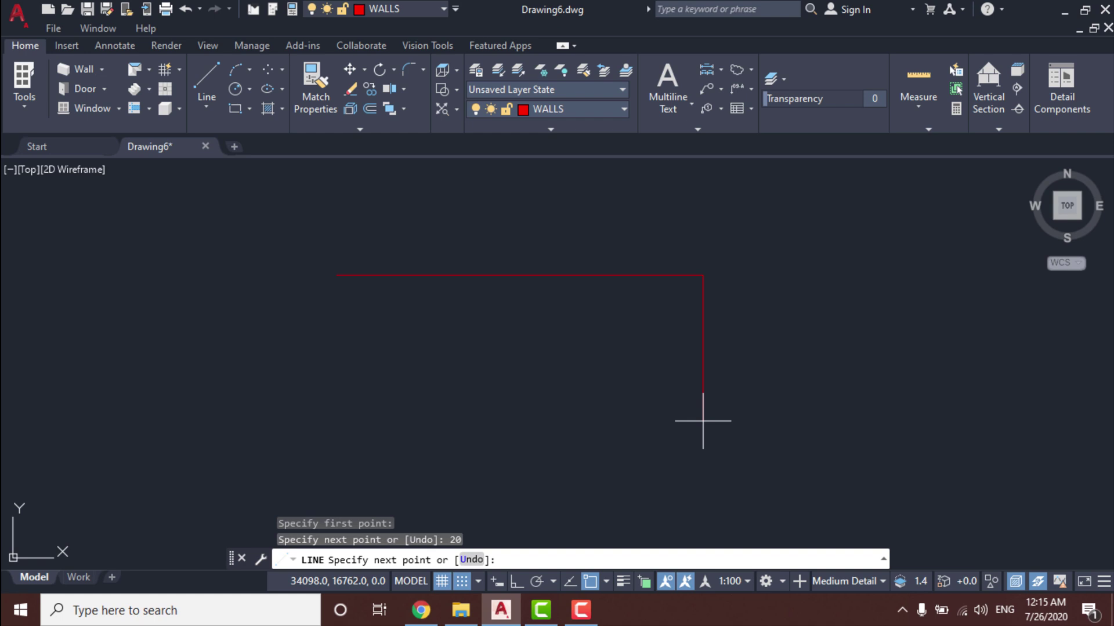
pyautogui.write('10')
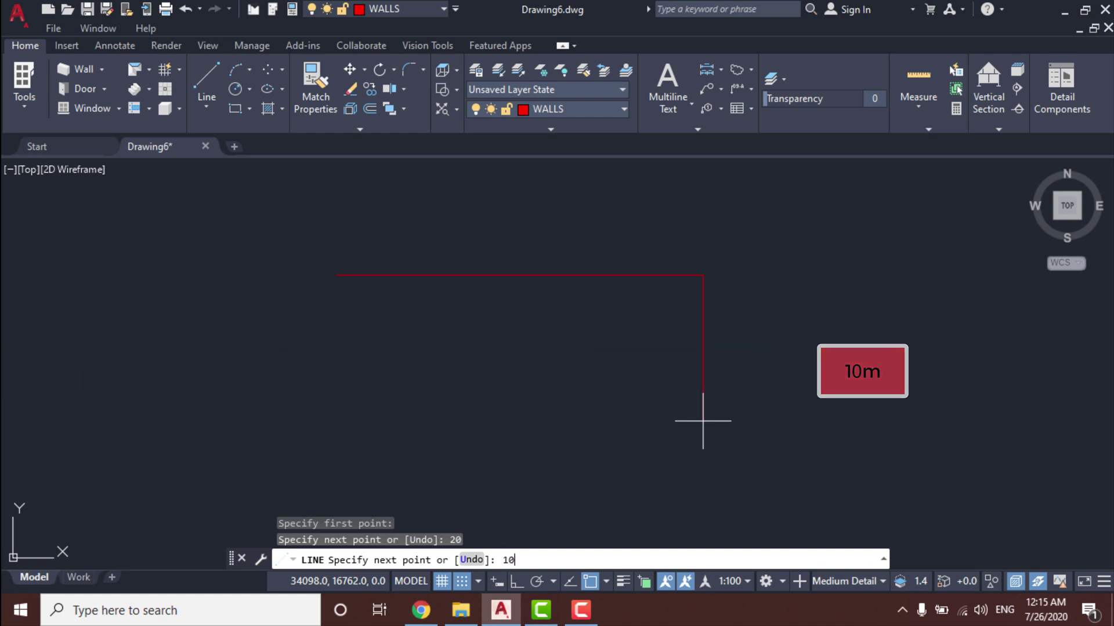
pyautogui.press('Return')
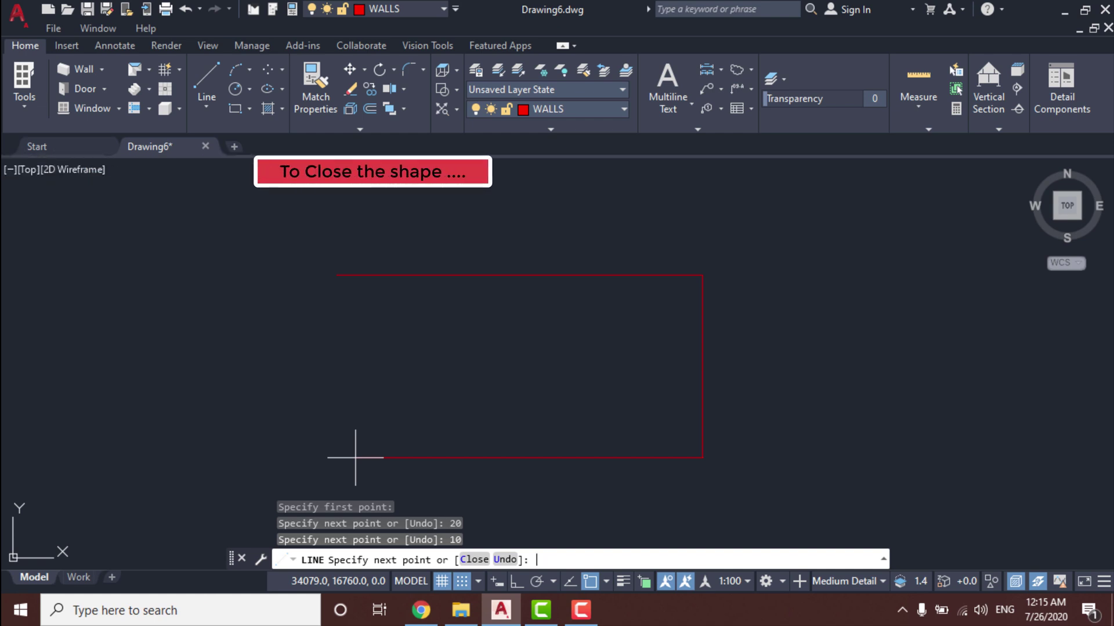
pyautogui.write('2-')
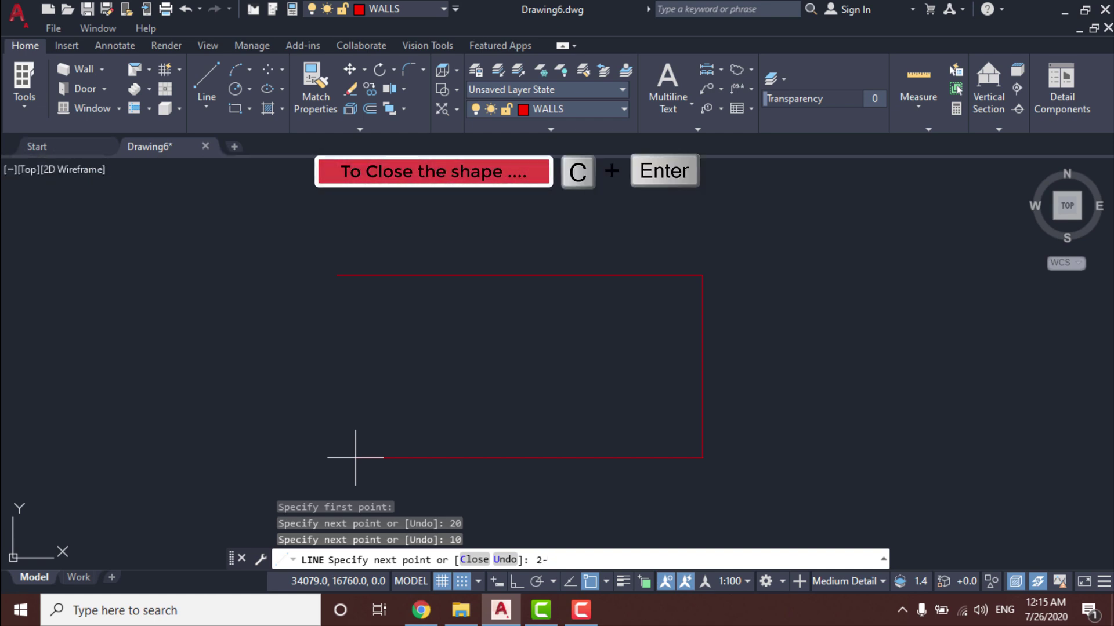
pyautogui.write('0')
pyautogui.press('Return')
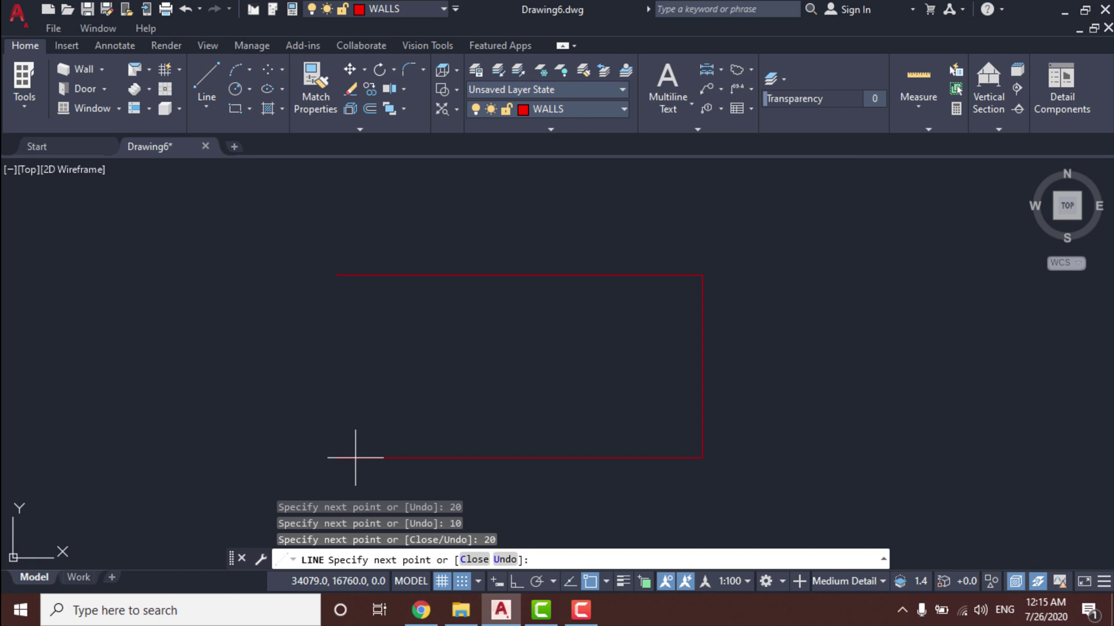
pyautogui.write('c')
pyautogui.press('Return')
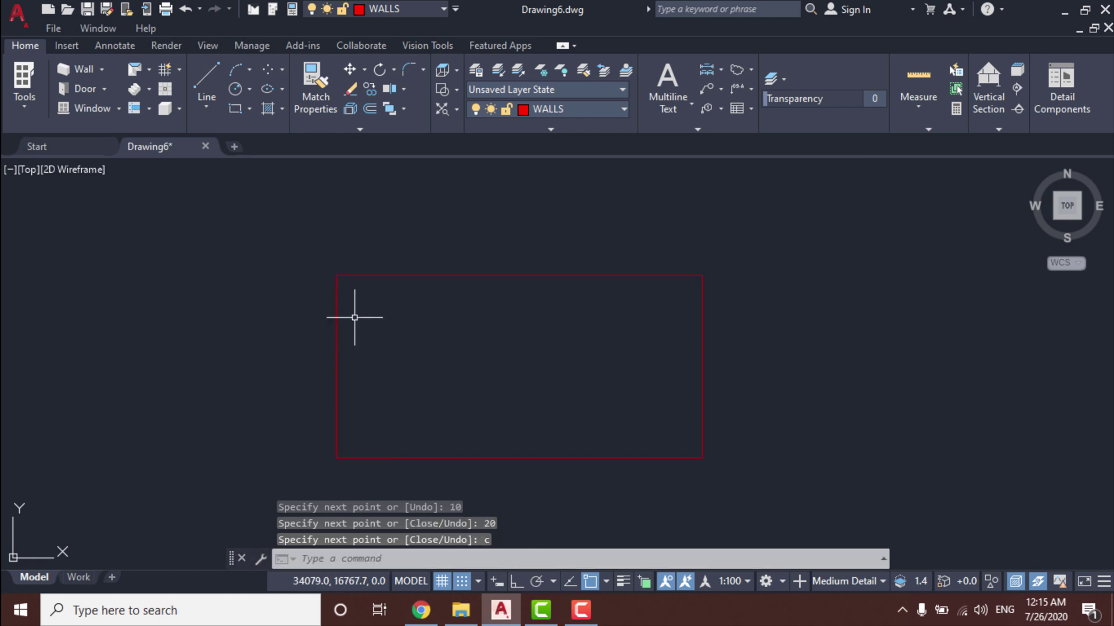
pyautogui.moveTo(468, 357); pyautogui.dragTo(482, 311, button='middle')
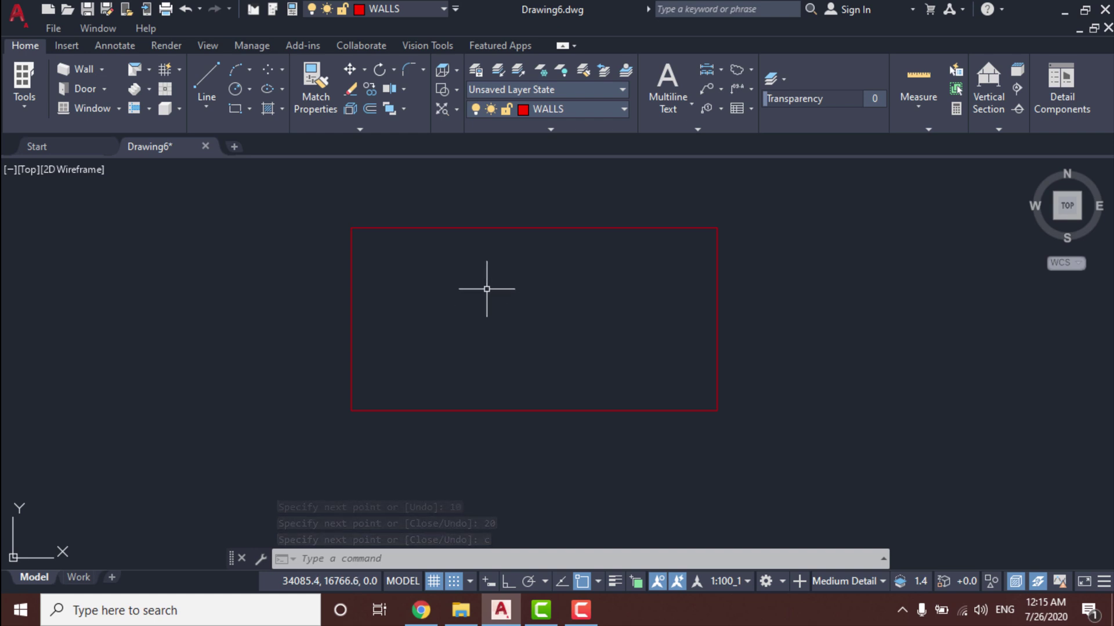
# Step: Offset the top and bottom edges 4 m inward to make two horizontal interior lines
pyautogui.write('o')
pyautogui.press('Return')
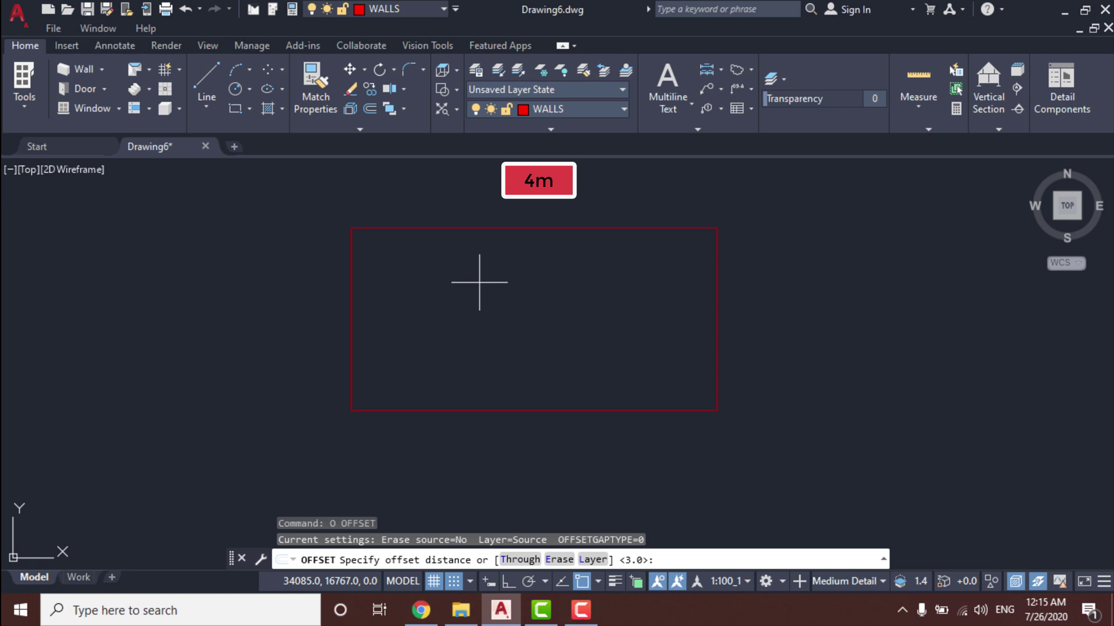
pyautogui.write('4')
pyautogui.press('Return')
pyautogui.click(572, 229)
pyautogui.click(585, 296)
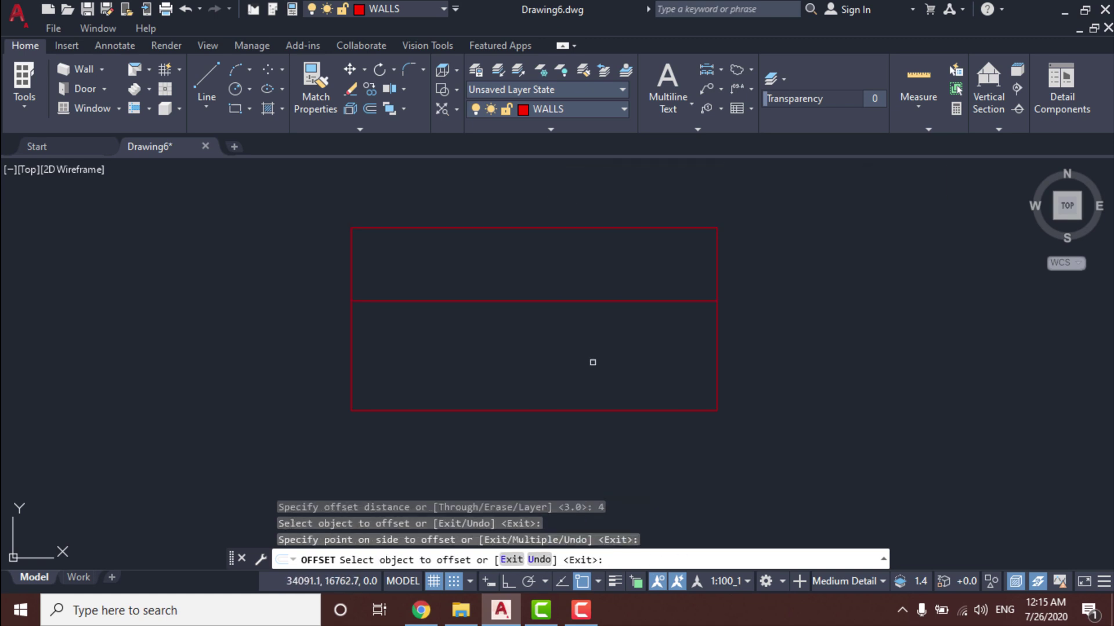
pyautogui.click(598, 411)
pyautogui.click(592, 315)
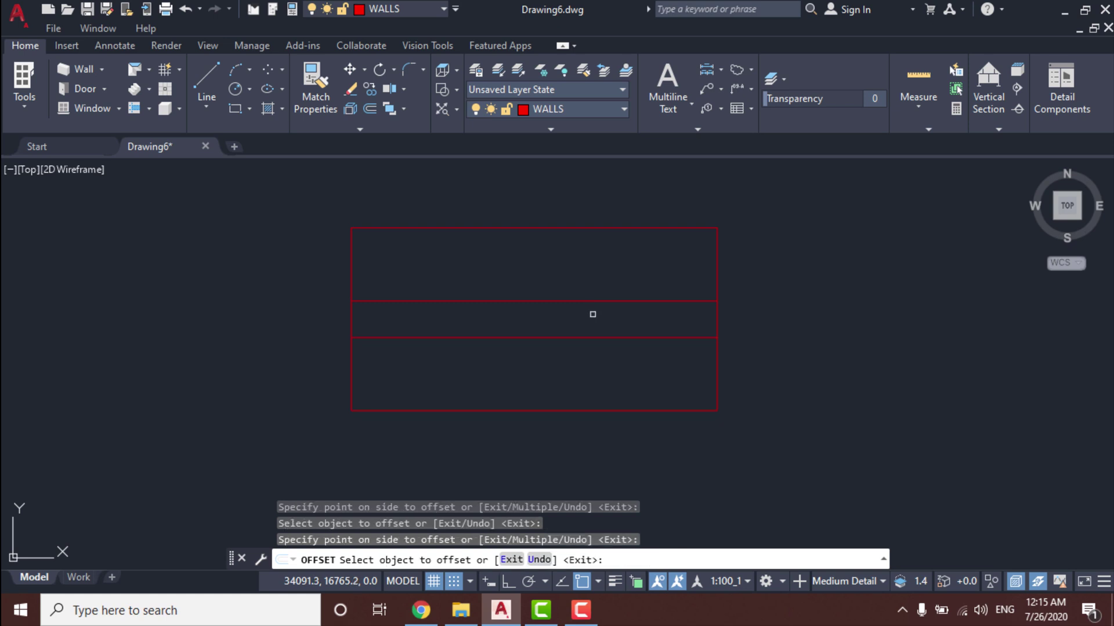
# Step: Add three vertical partitions, each offset 4 m left of the previous line
pyautogui.click(714, 318)
pyautogui.click(550, 371)
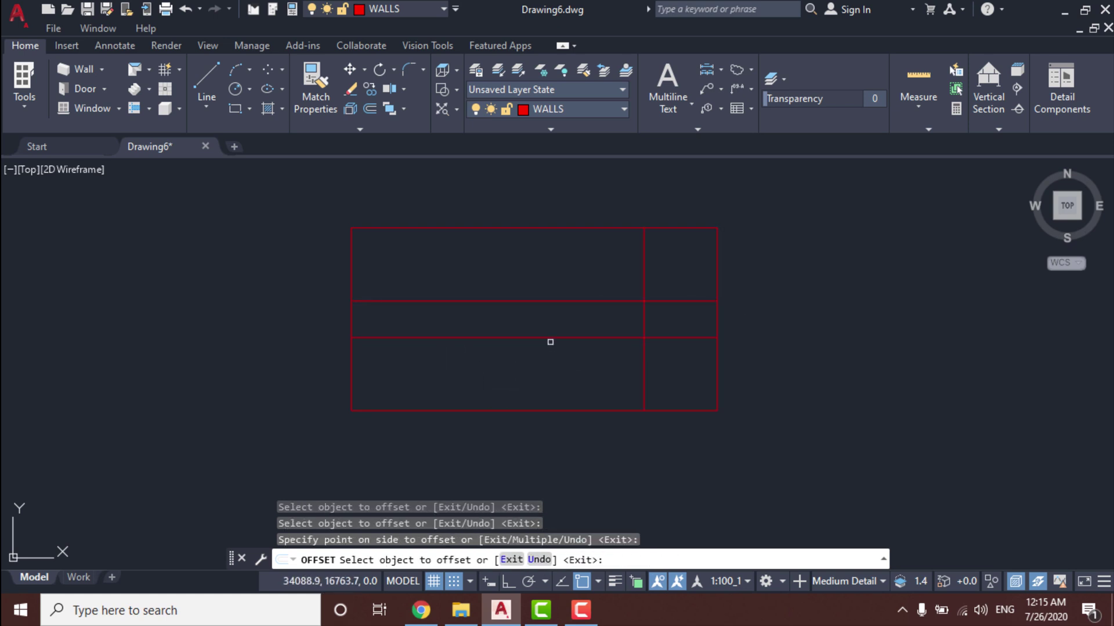
pyautogui.click(645, 316)
pyautogui.click(540, 336)
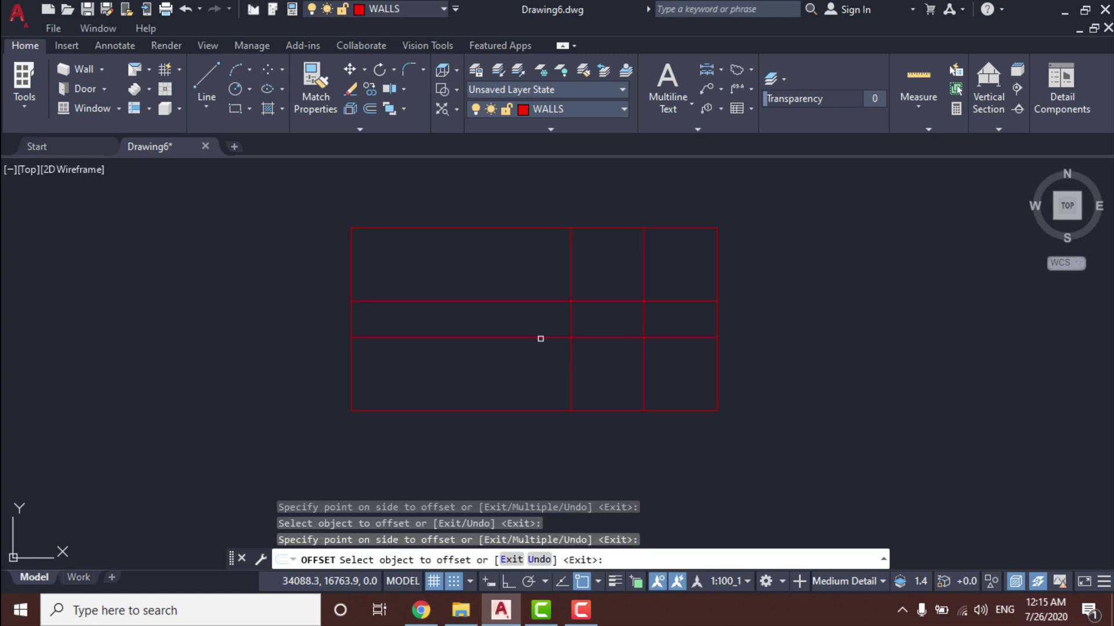
pyautogui.click(571, 317)
pyautogui.click(567, 360)
pyautogui.press('Escape')
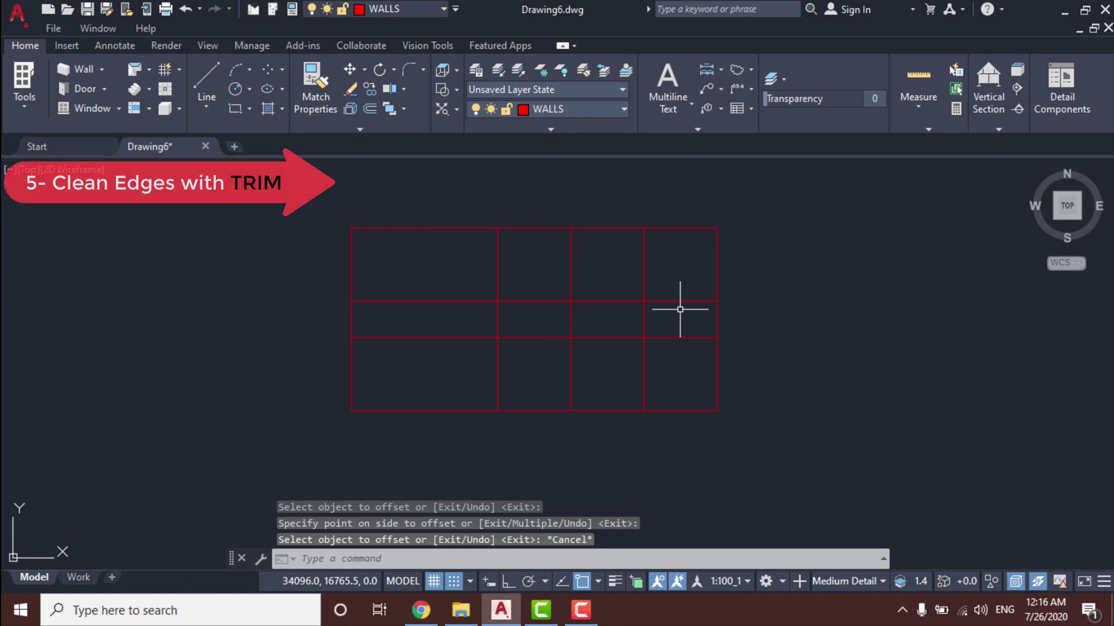
# Step: Trim grid segments into a tall left room, a central corridor and larger rooms
pyautogui.write('t')
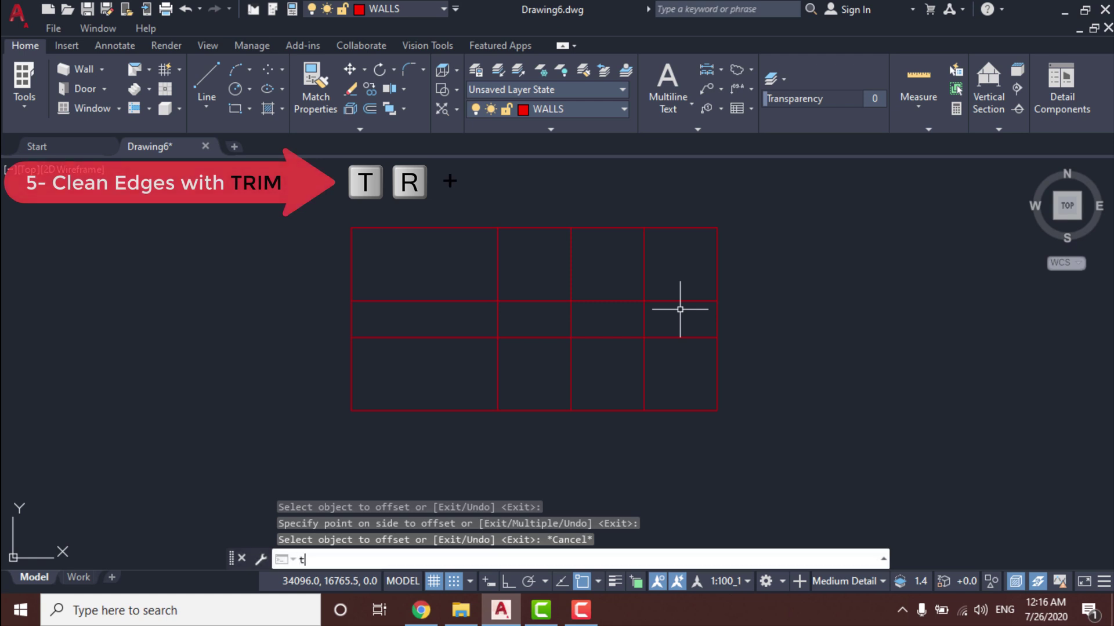
pyautogui.write('r')
pyautogui.press('Return')
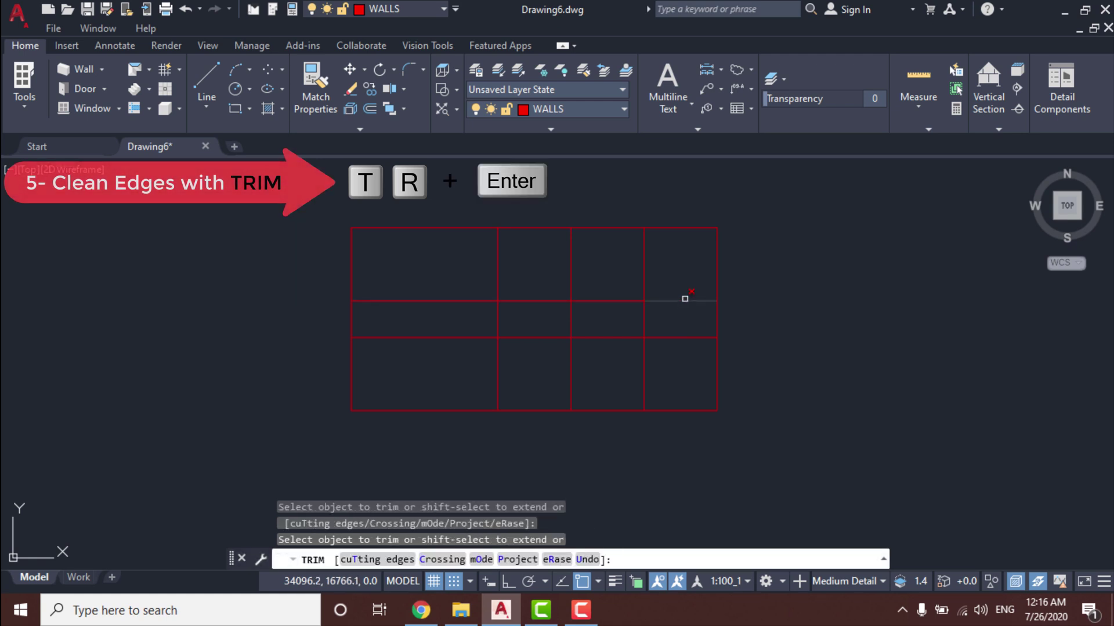
pyautogui.click(685, 299)
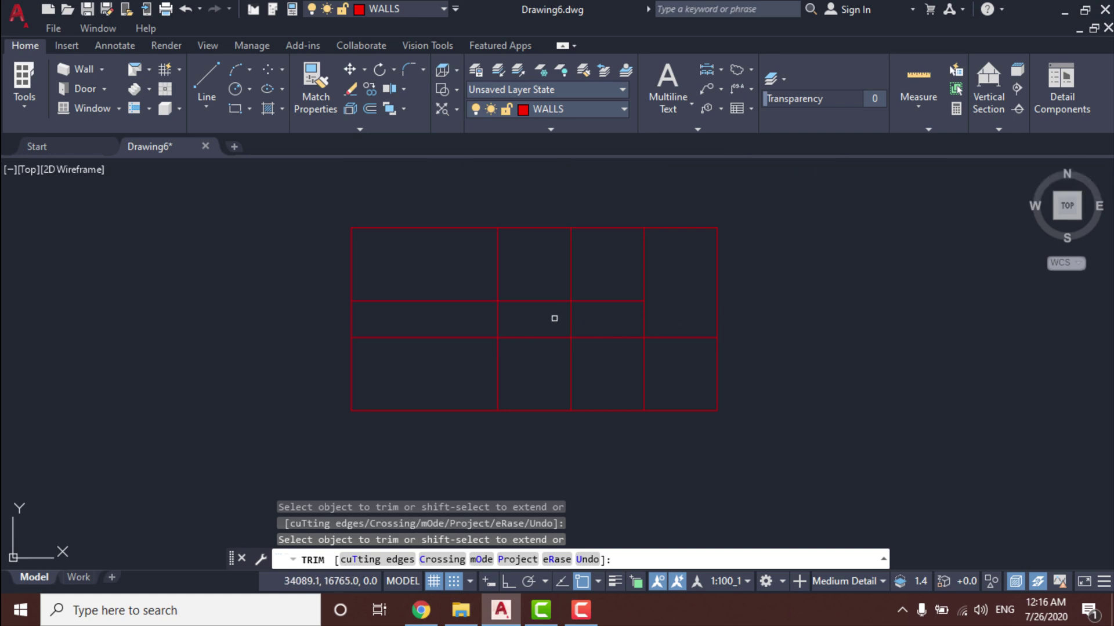
pyautogui.moveTo(595, 328); pyautogui.dragTo(550, 311)
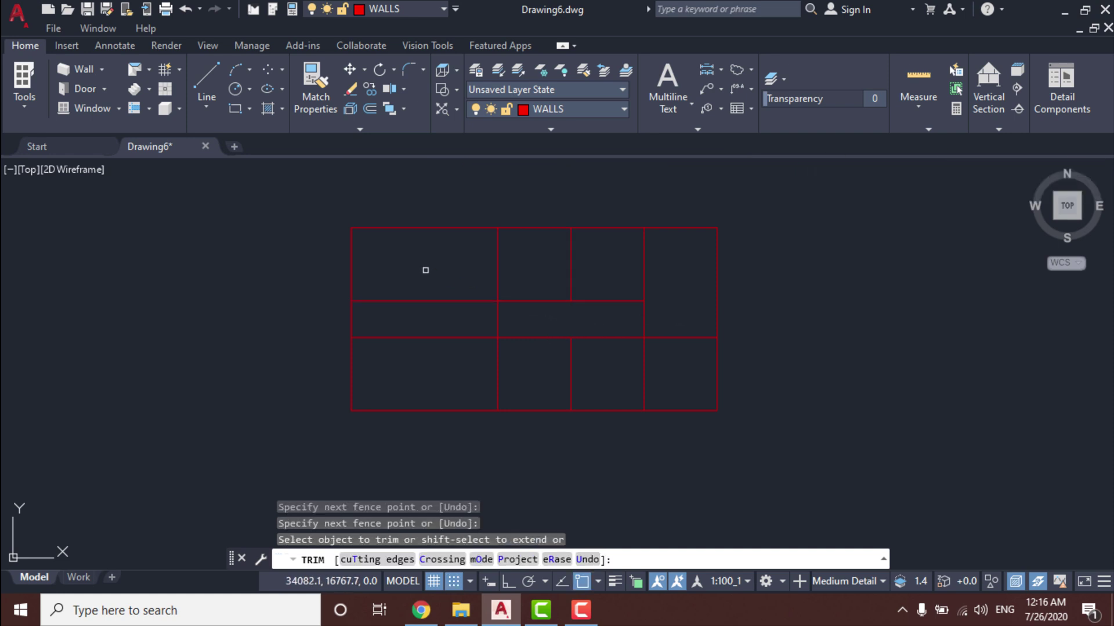
pyautogui.moveTo(427, 270); pyautogui.dragTo(450, 385)
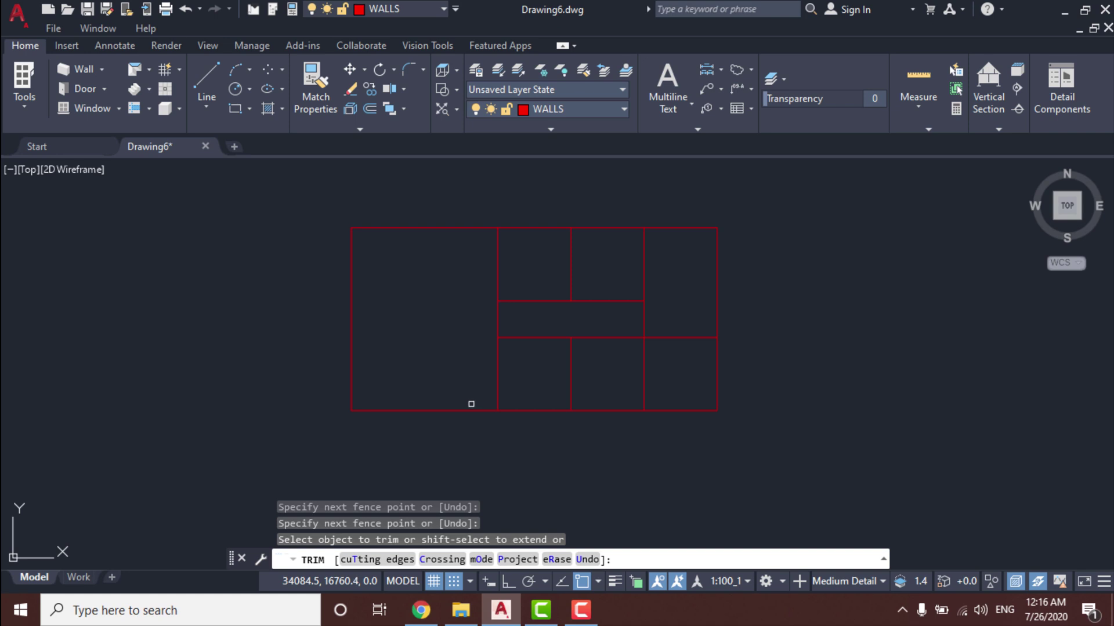
pyautogui.moveTo(674, 355); pyautogui.dragTo(603, 398)
# Step: Shift the top-middle partition 1 m left by offsetting it and deleting the original
pyautogui.scroll(2, 565, 236)
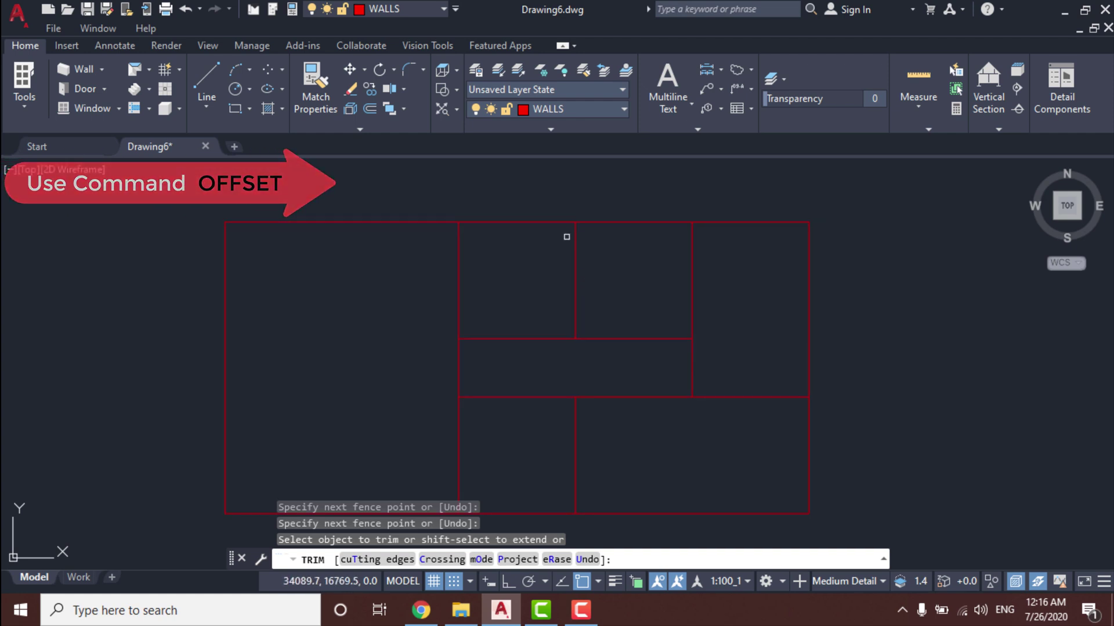
pyautogui.press('Escape')
pyautogui.write('o')
pyautogui.press('Return')
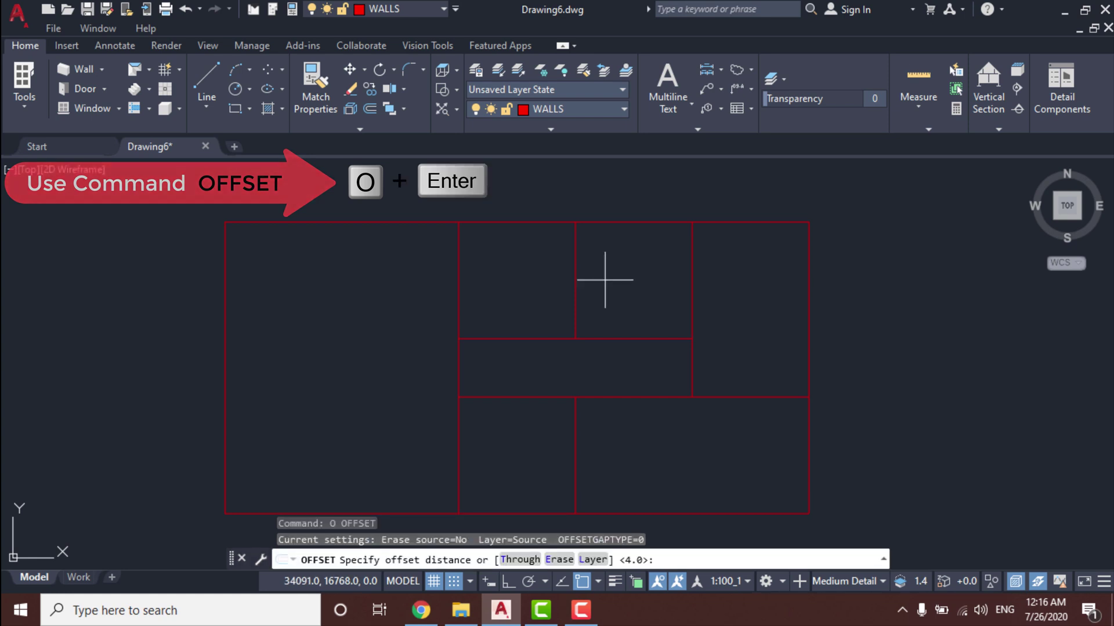
pyautogui.write('1')
pyautogui.press('Return')
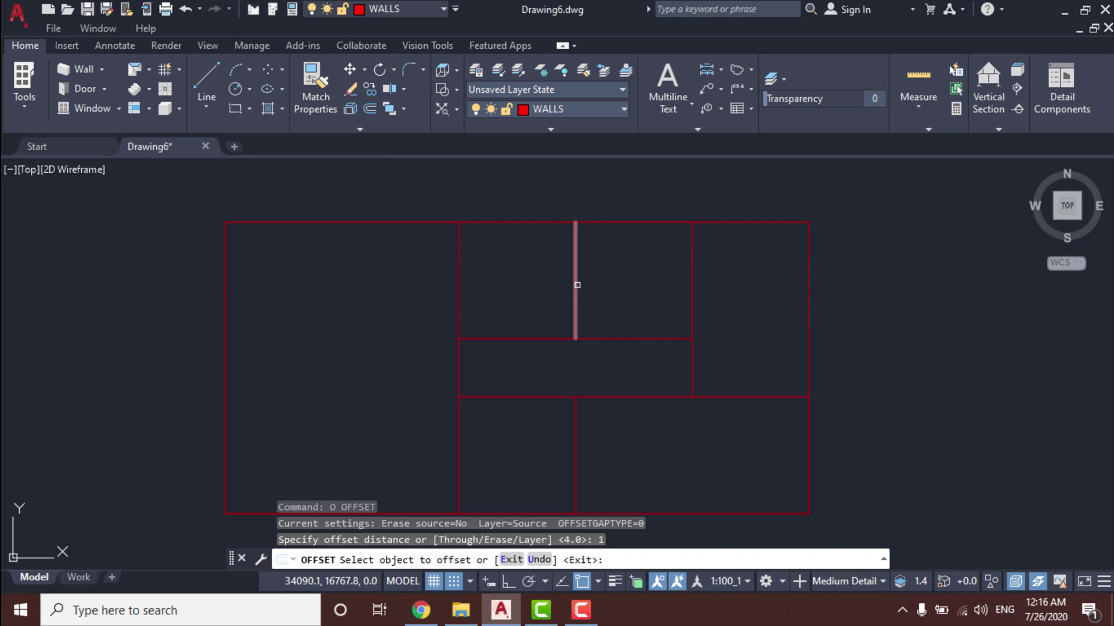
pyautogui.click(578, 285)
pyautogui.click(525, 284)
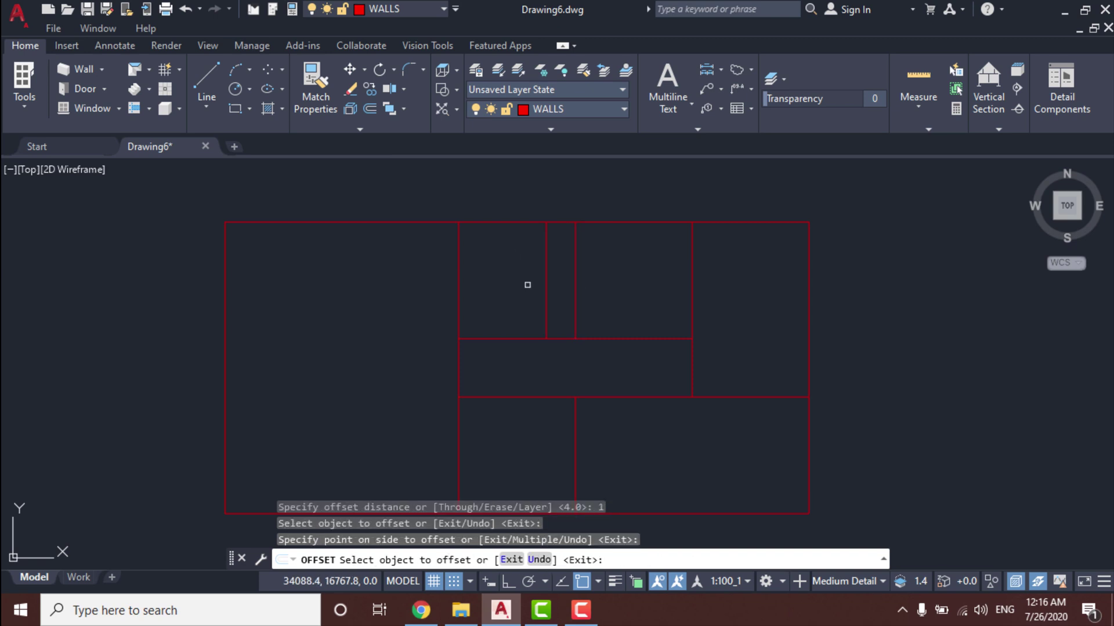
pyautogui.press('Escape')
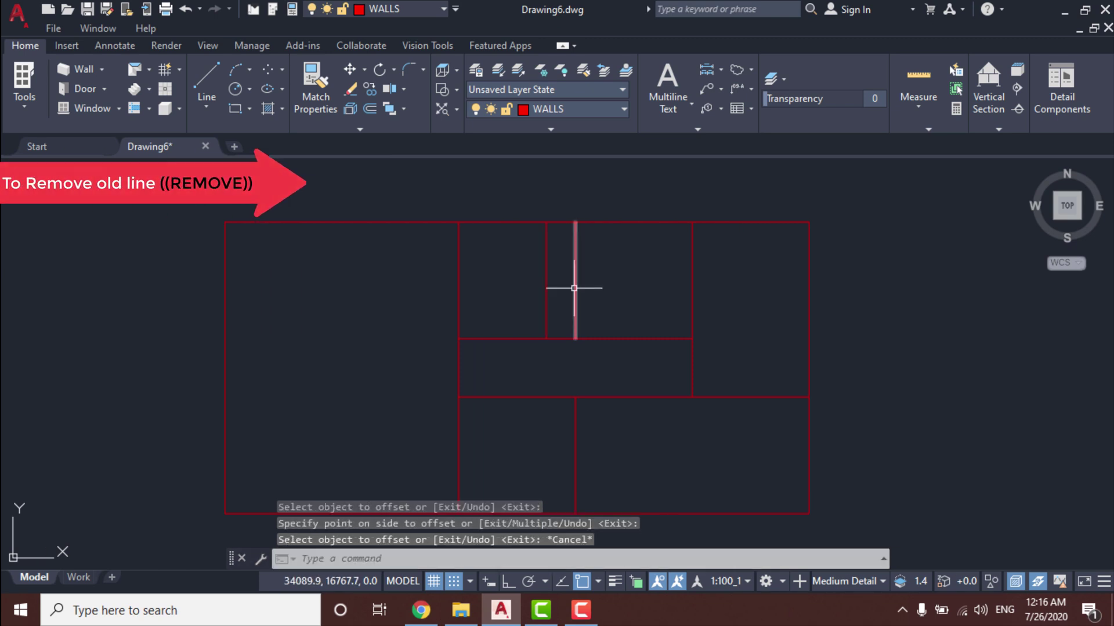
pyautogui.click(574, 287)
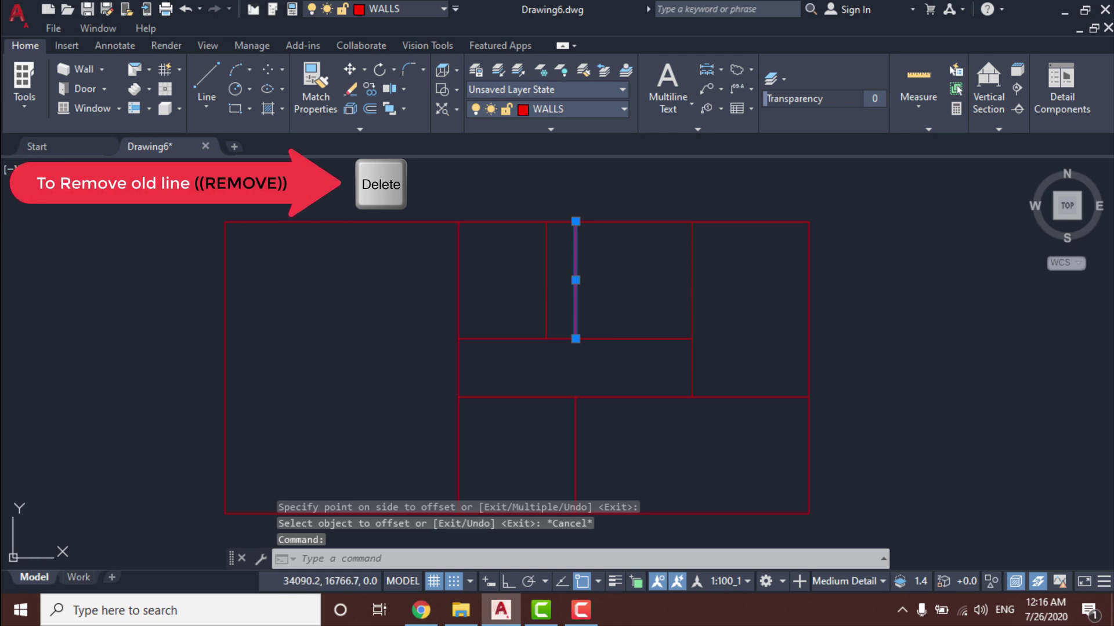
pyautogui.press('Delete')
pyautogui.moveTo(580, 316); pyautogui.dragTo(607, 292, button='middle')
# Step: Trim the left partition piece crossing the corridor so it opens into the left room
pyautogui.write('tr')
pyautogui.press('Return')
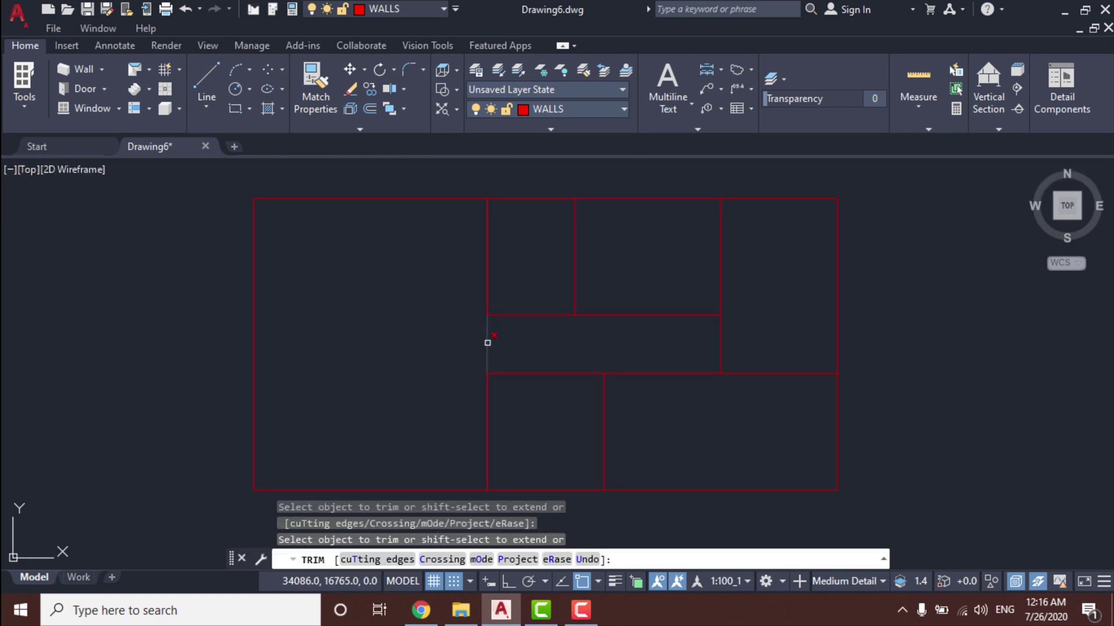
pyautogui.click(487, 343)
pyautogui.press('Escape')
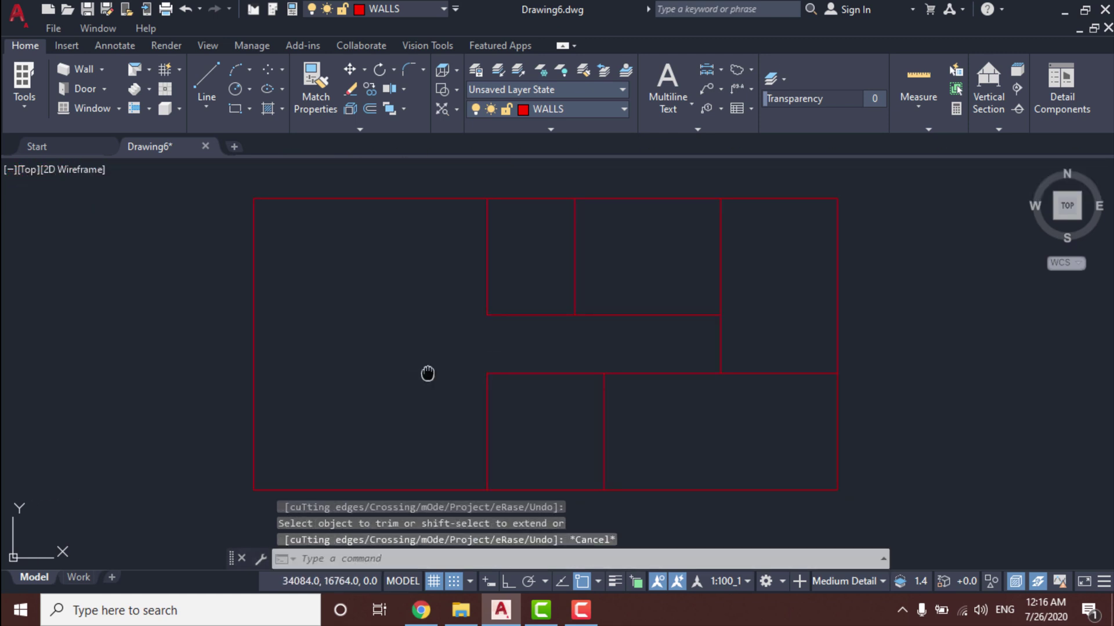
pyautogui.scroll(2, 453, 367)
pyautogui.scroll(2, 455, 349)
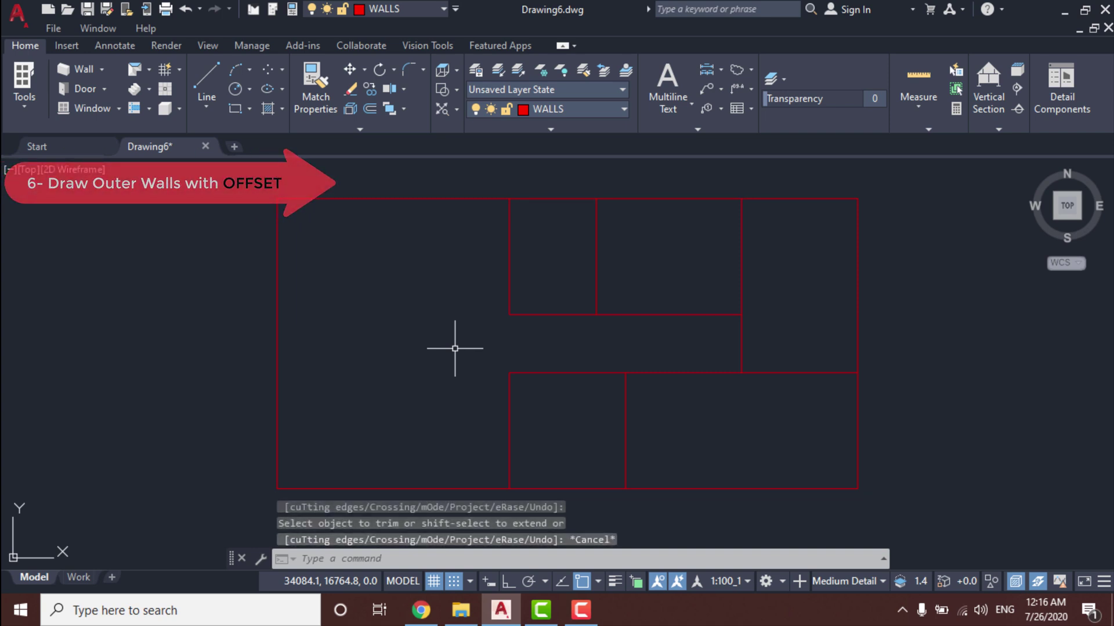
# Step: Offset the top and left outer walls 0.25 outward
pyautogui.write('o')
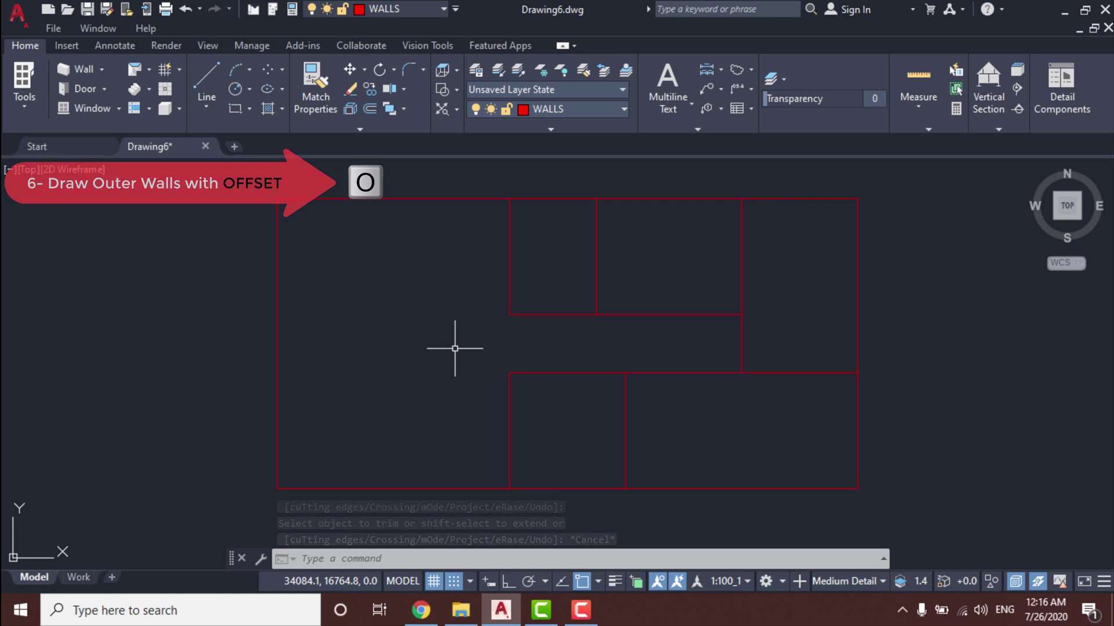
pyautogui.press('Return')
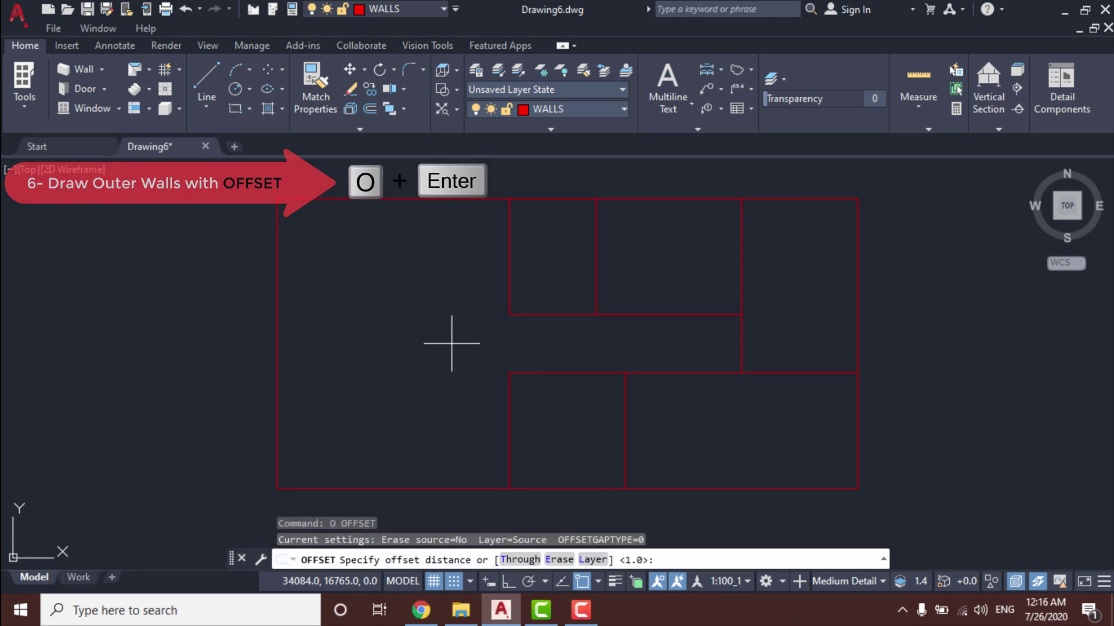
pyautogui.write('0.')
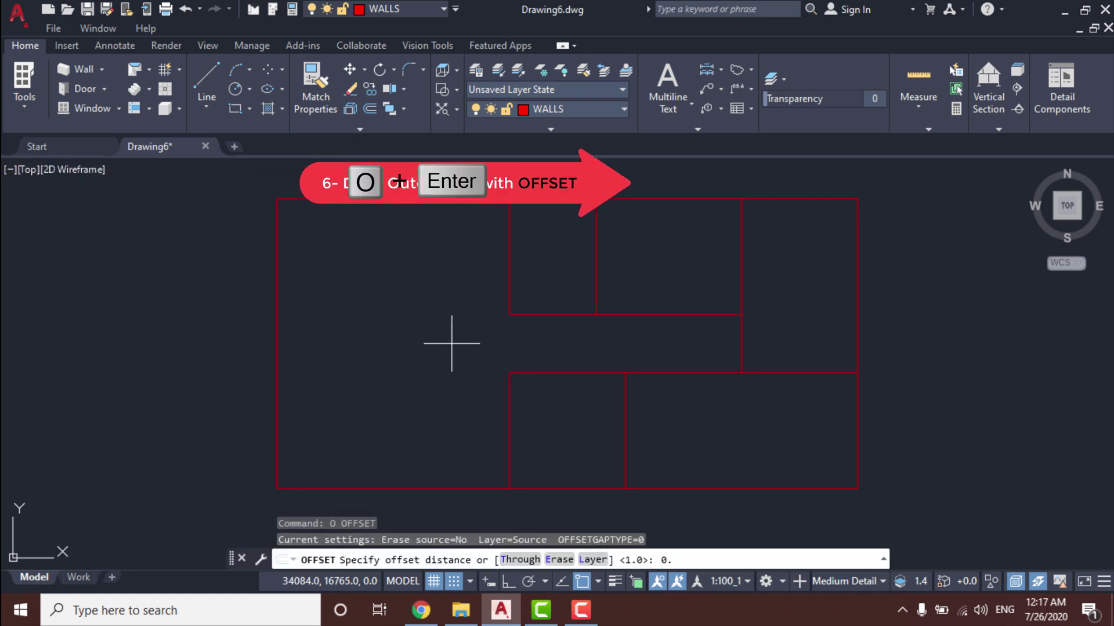
pyautogui.write('25')
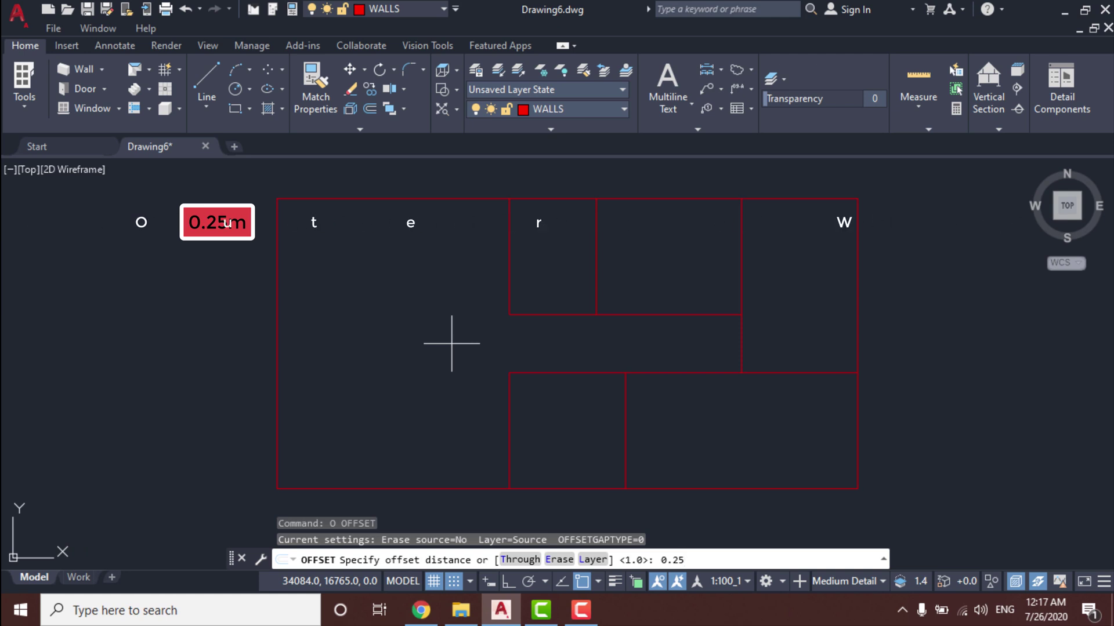
pyautogui.press('Return')
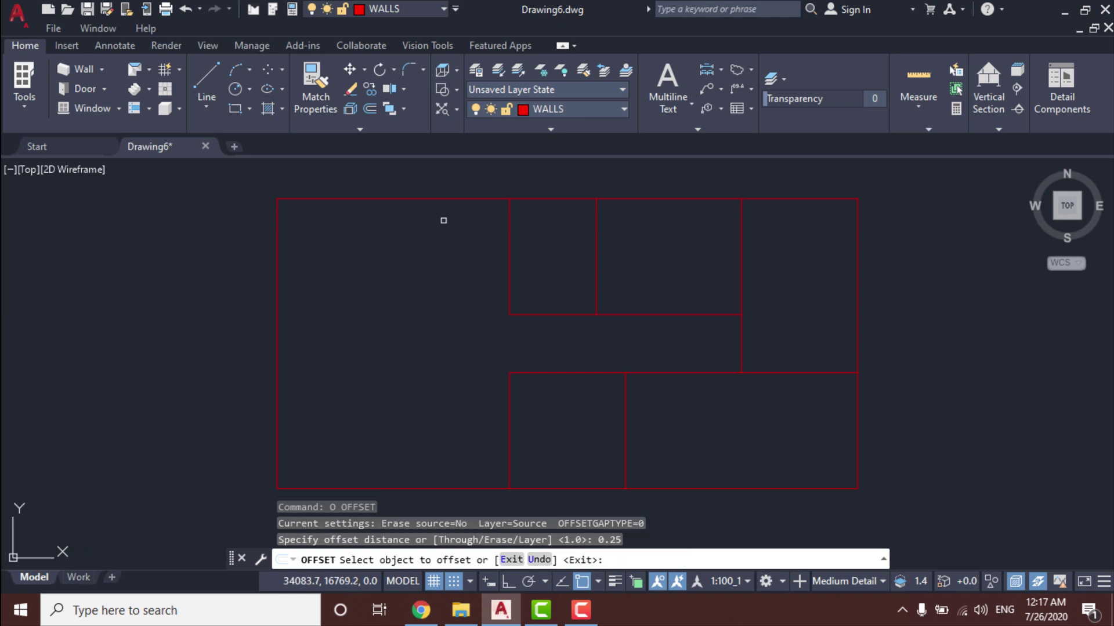
pyautogui.click(475, 196)
pyautogui.click(470, 197)
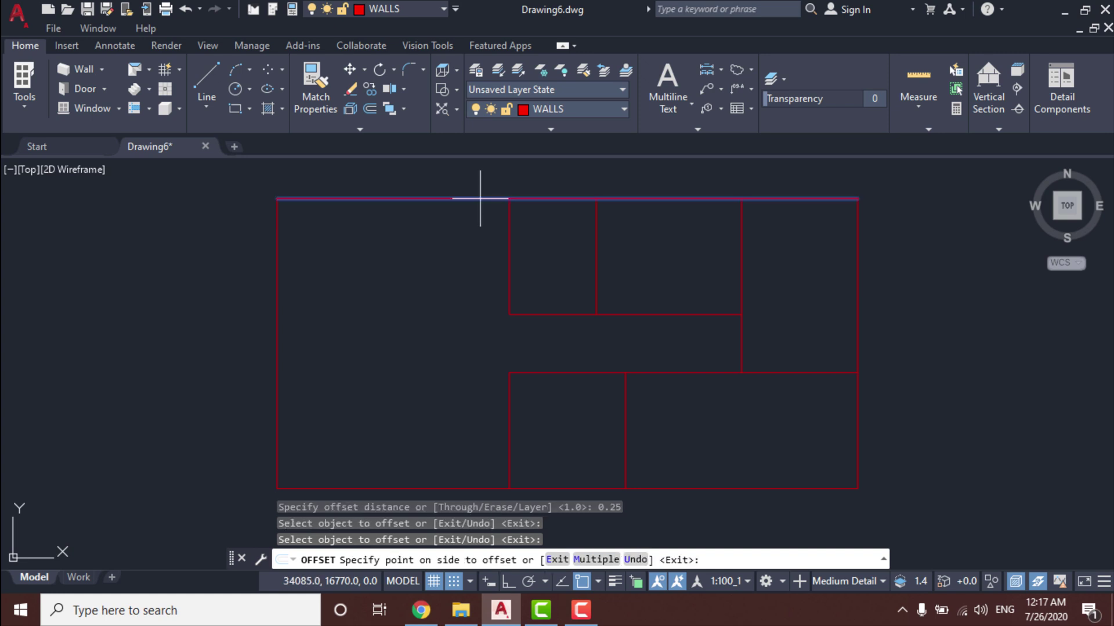
pyautogui.click(467, 169)
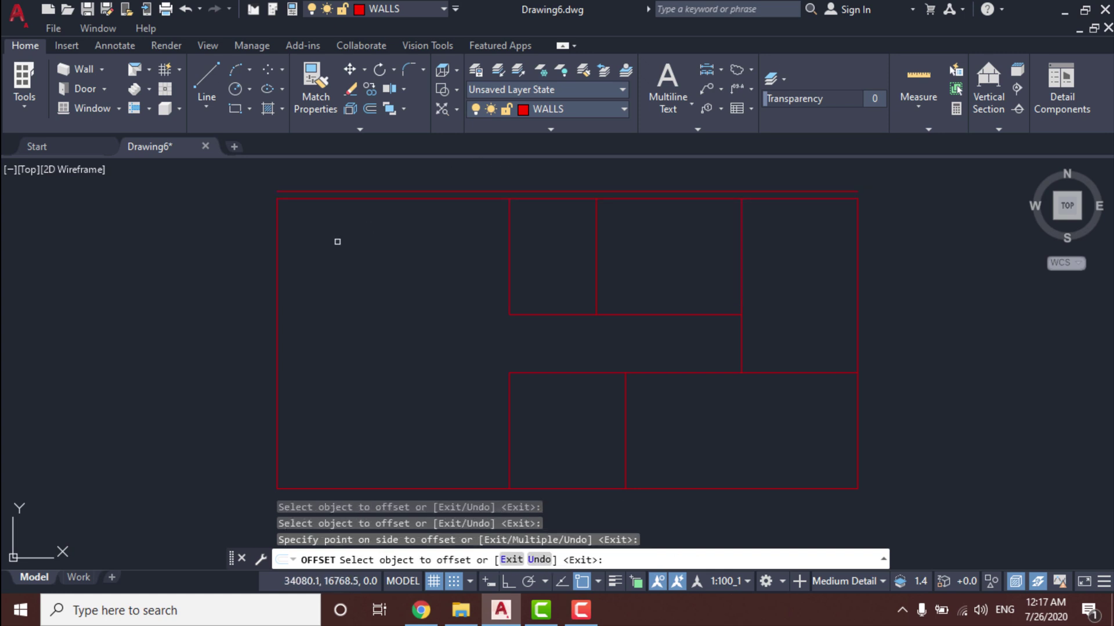
pyautogui.click(279, 244)
pyautogui.click(191, 269)
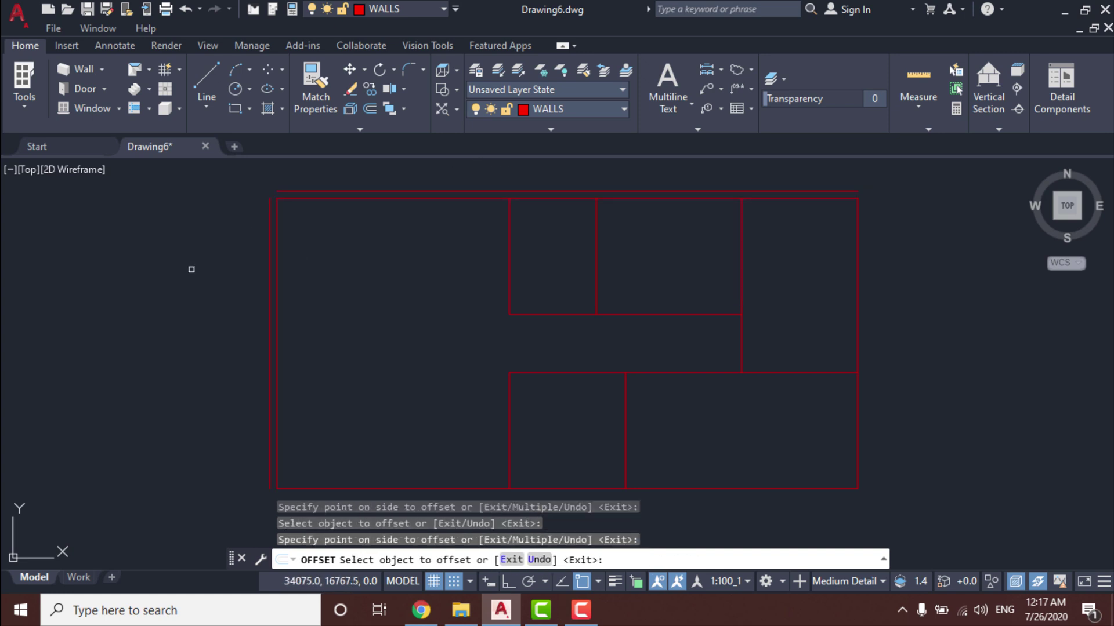
# Step: Offset the right and bottom outer walls 0.25 outward as well
pyautogui.click(855, 344)
pyautogui.click(915, 317)
pyautogui.click(694, 407)
pyautogui.click(695, 430)
pyautogui.scroll(2, 850, 220)
pyautogui.press('Return')
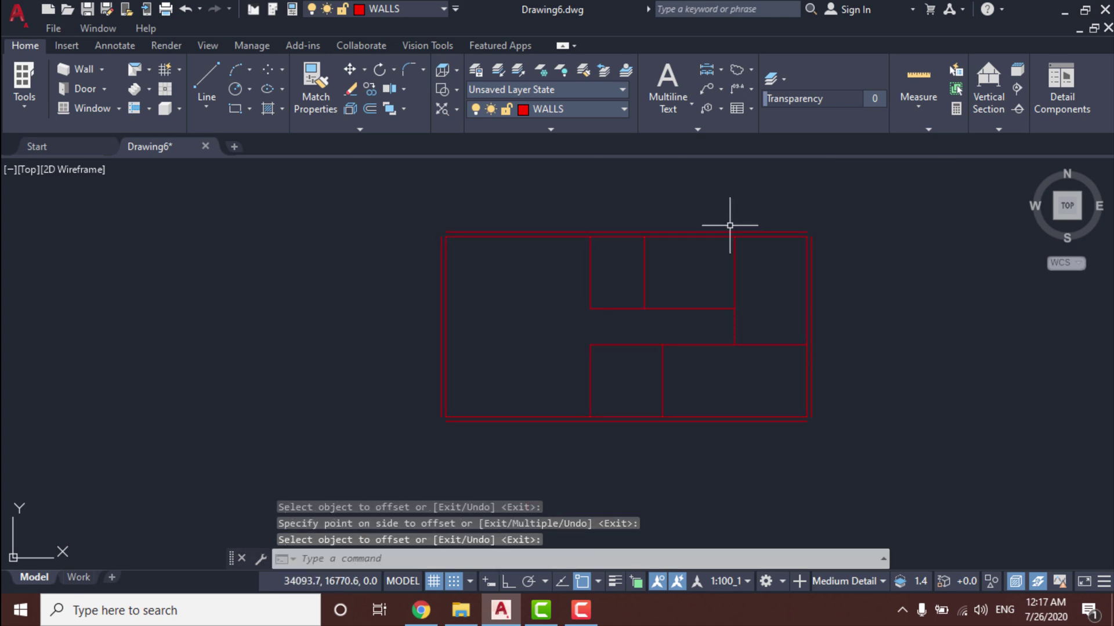
# Step: Double the corridor's two horizontal walls with 0.12 offset copies
pyautogui.write('o')
pyautogui.press('Return')
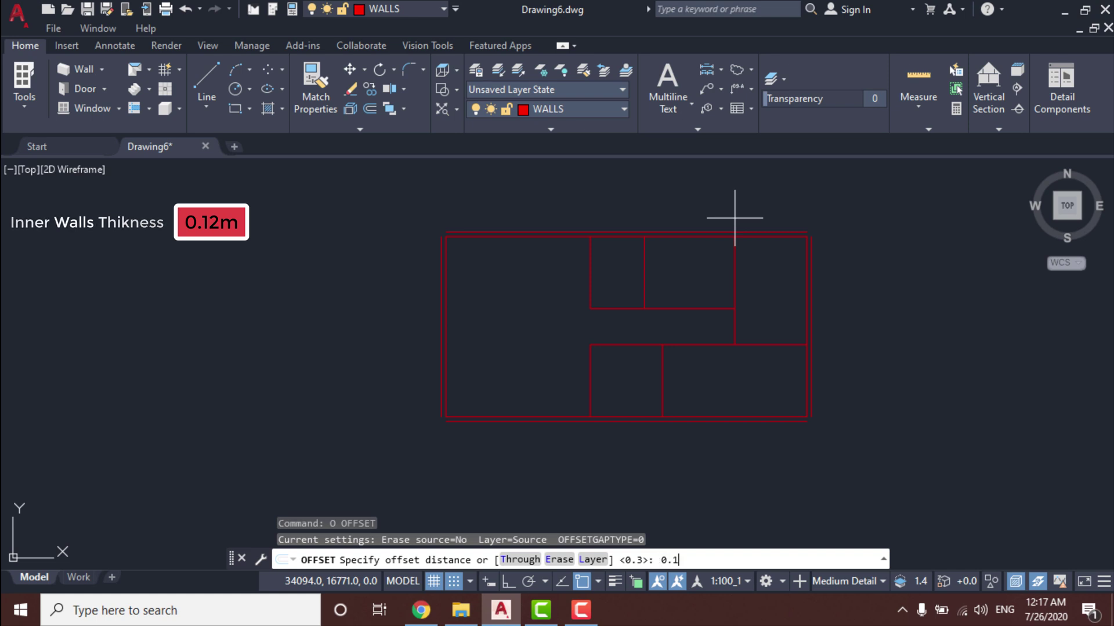
pyautogui.press('Return')
pyautogui.scroll(2, 673, 315)
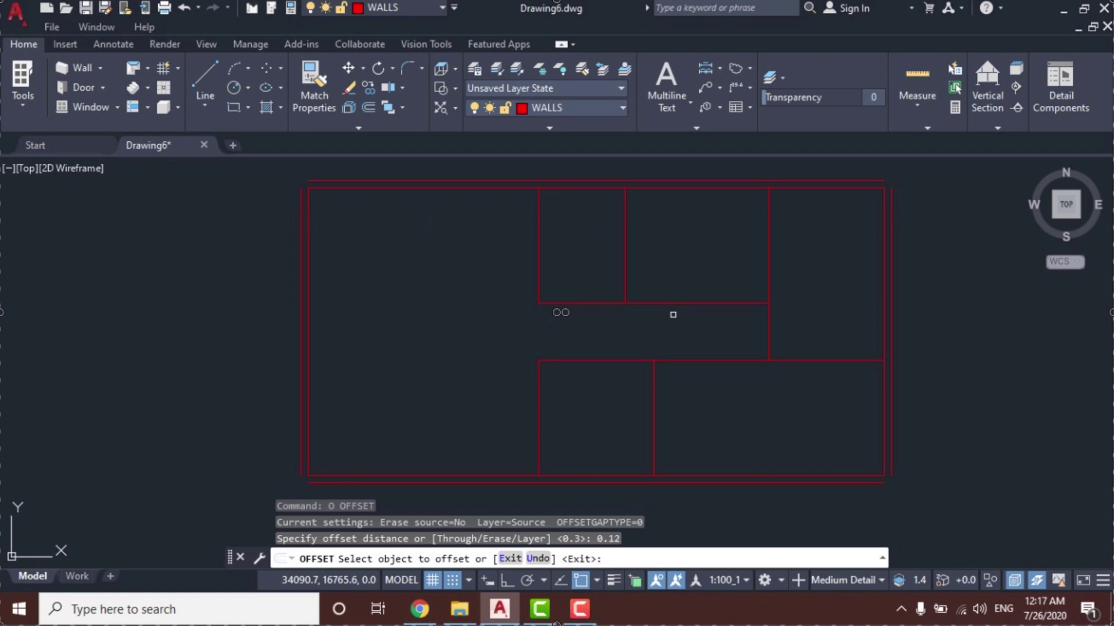
pyautogui.click(683, 302)
pyautogui.click(684, 333)
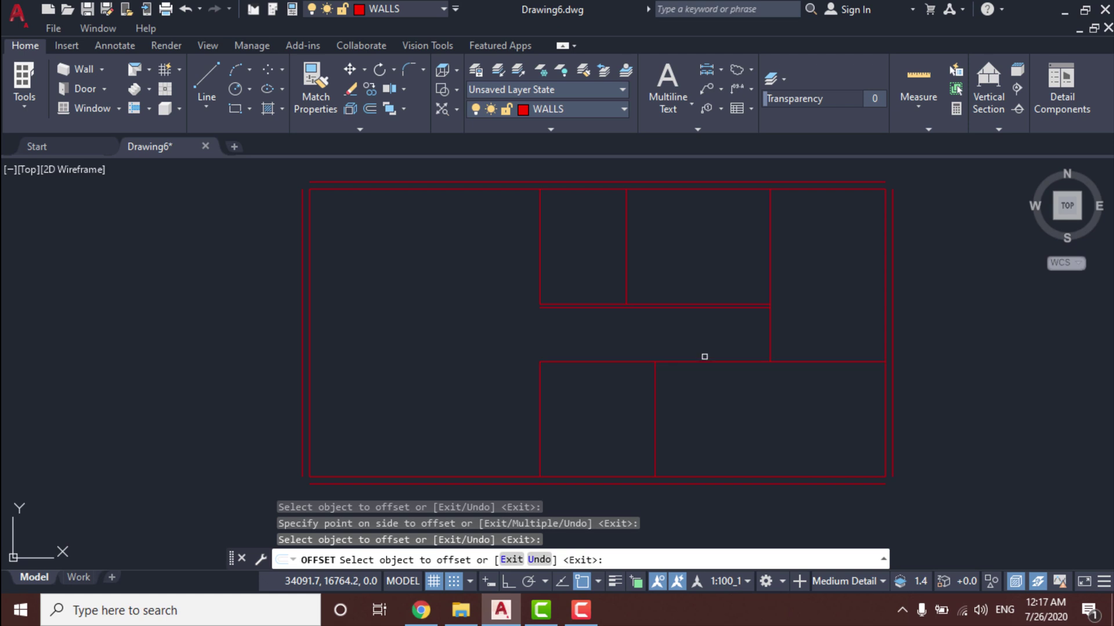
pyautogui.click(712, 361)
pyautogui.click(701, 320)
# Step: Double the right vertical wall and the two upper partitions with 0.12 copies to the left
pyautogui.scroll(2, 719, 318)
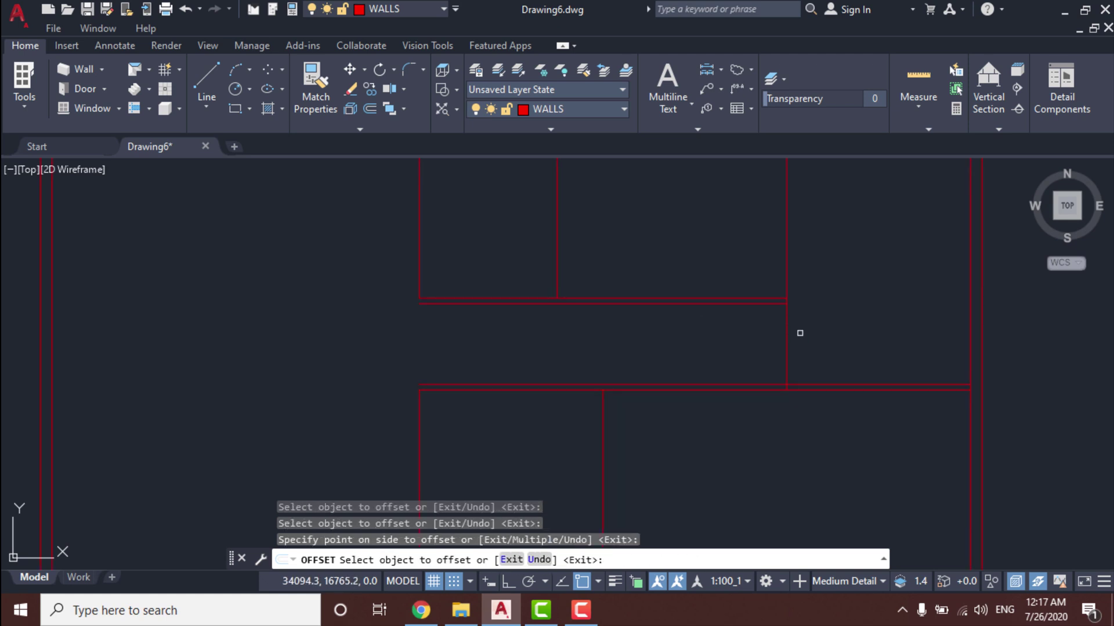
pyautogui.click(789, 332)
pyautogui.click(726, 334)
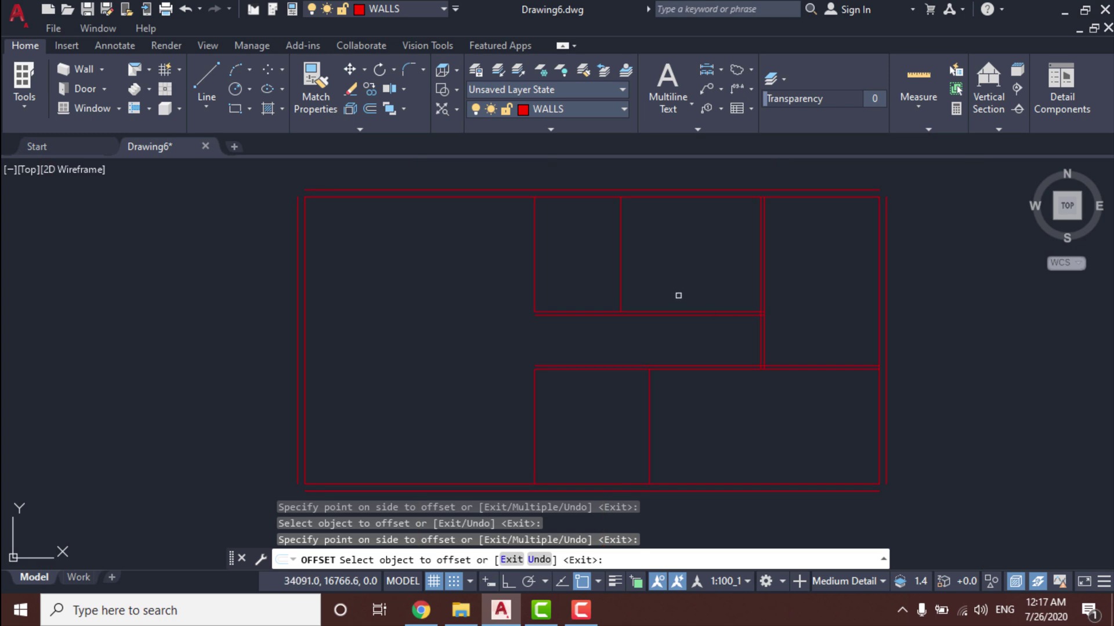
pyautogui.click(620, 283)
pyautogui.click(591, 283)
pyautogui.click(534, 273)
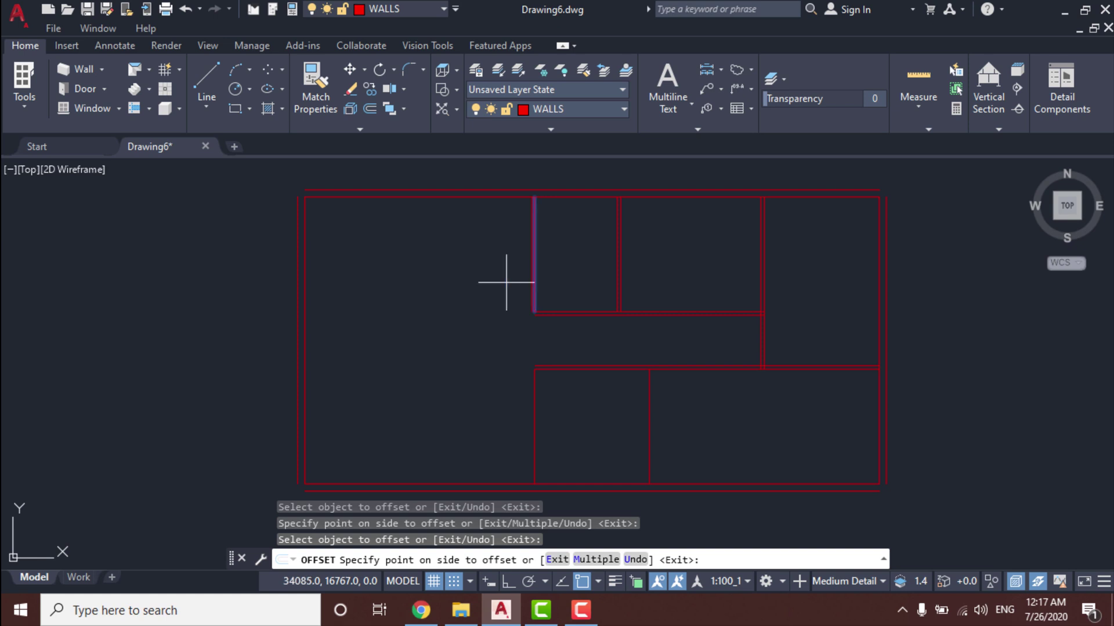
pyautogui.click(506, 282)
# Step: Double the two lower partitions with 0.12 offsets and finish the command
pyautogui.click(534, 386)
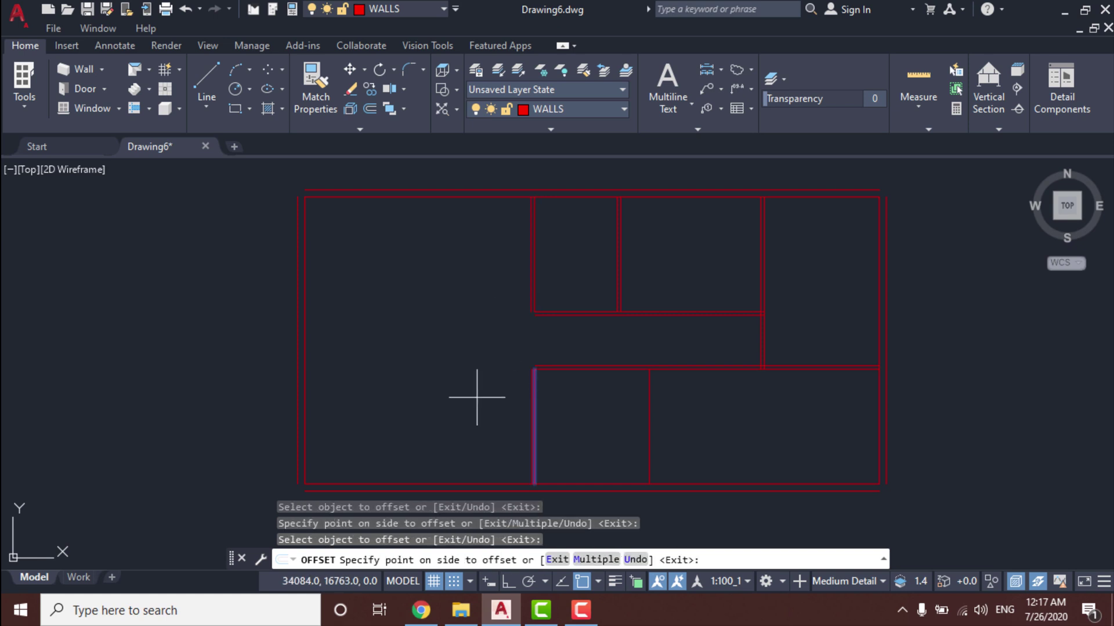
pyautogui.click(470, 393)
pyautogui.moveTo(577, 428); pyautogui.dragTo(478, 394, button='middle')
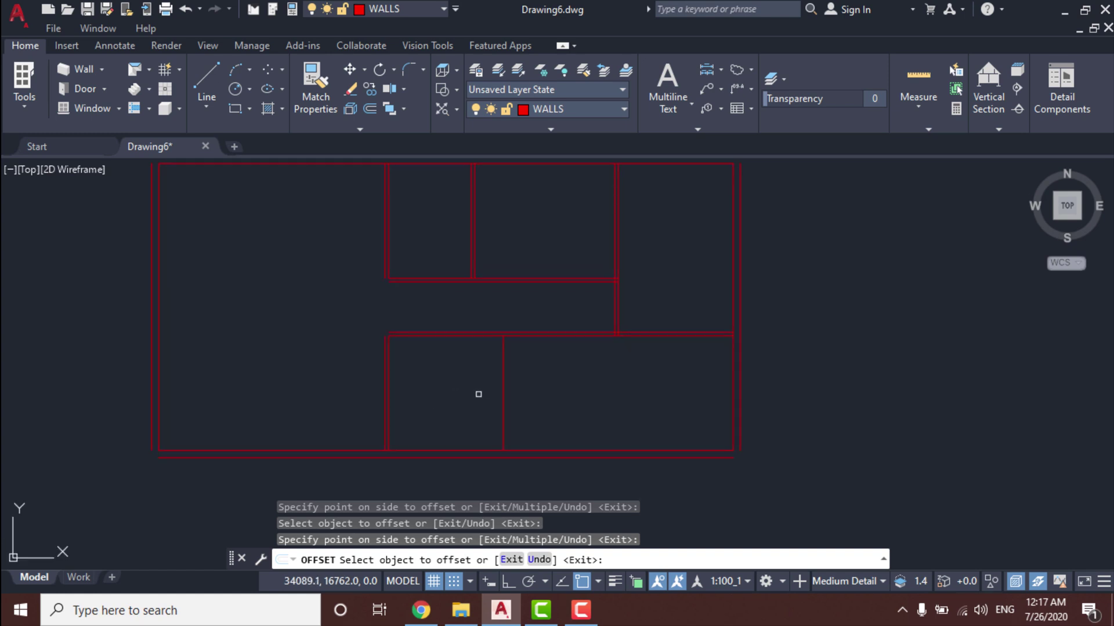
pyautogui.click(502, 376)
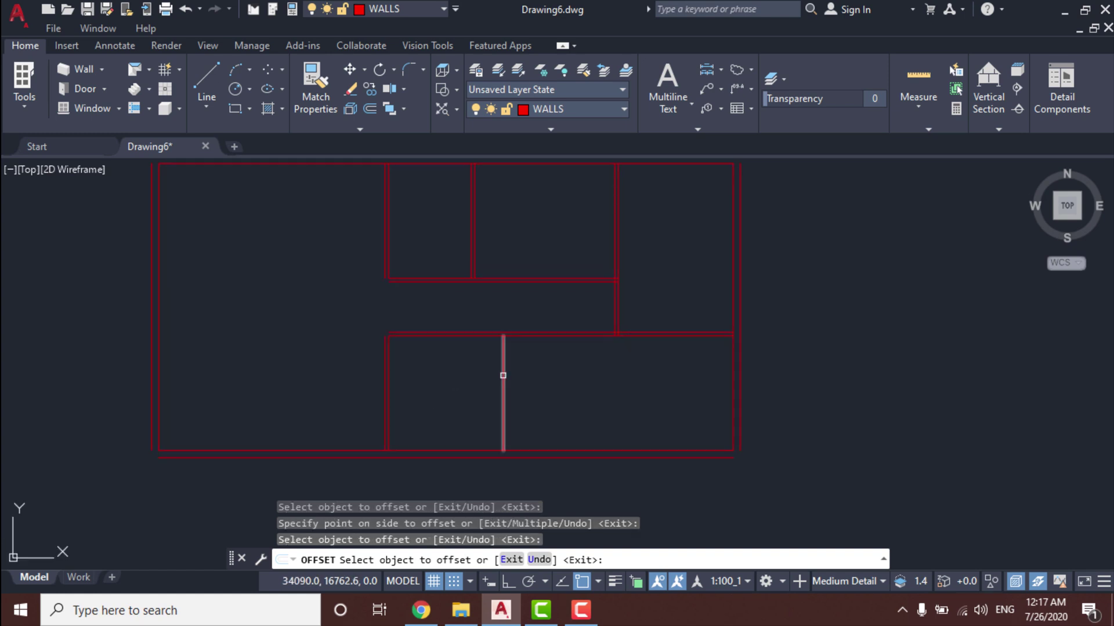
pyautogui.click(503, 372)
pyautogui.click(542, 377)
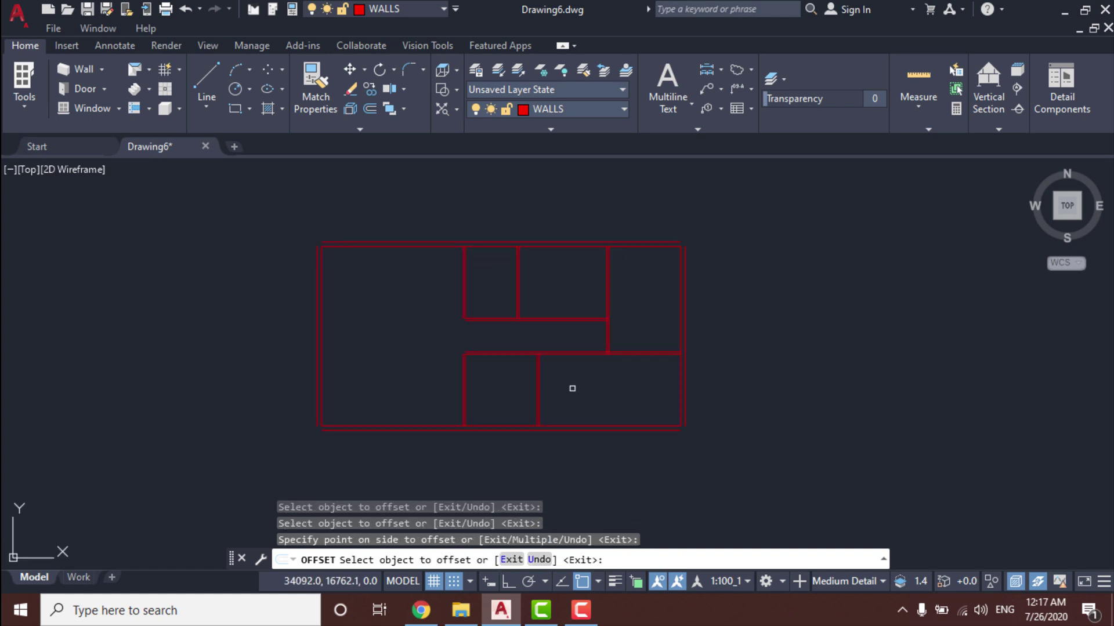
pyautogui.scroll(2, 572, 389)
pyautogui.press('Return')
pyautogui.scroll(-2, 571, 388)
pyautogui.scroll(2, 315, 224)
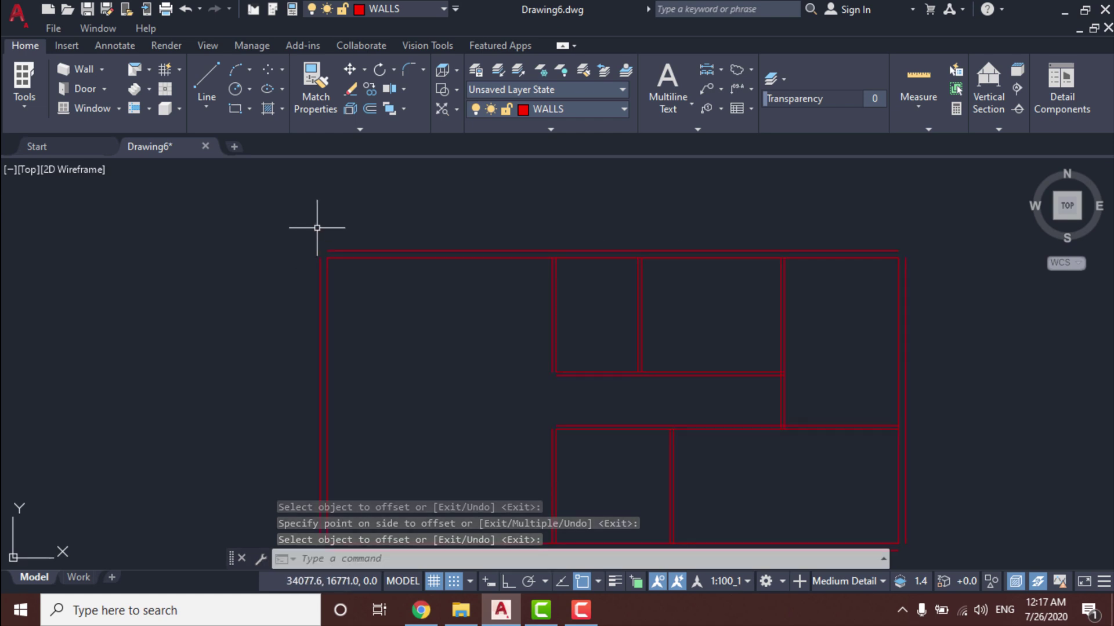
pyautogui.scroll(2, 281, 273)
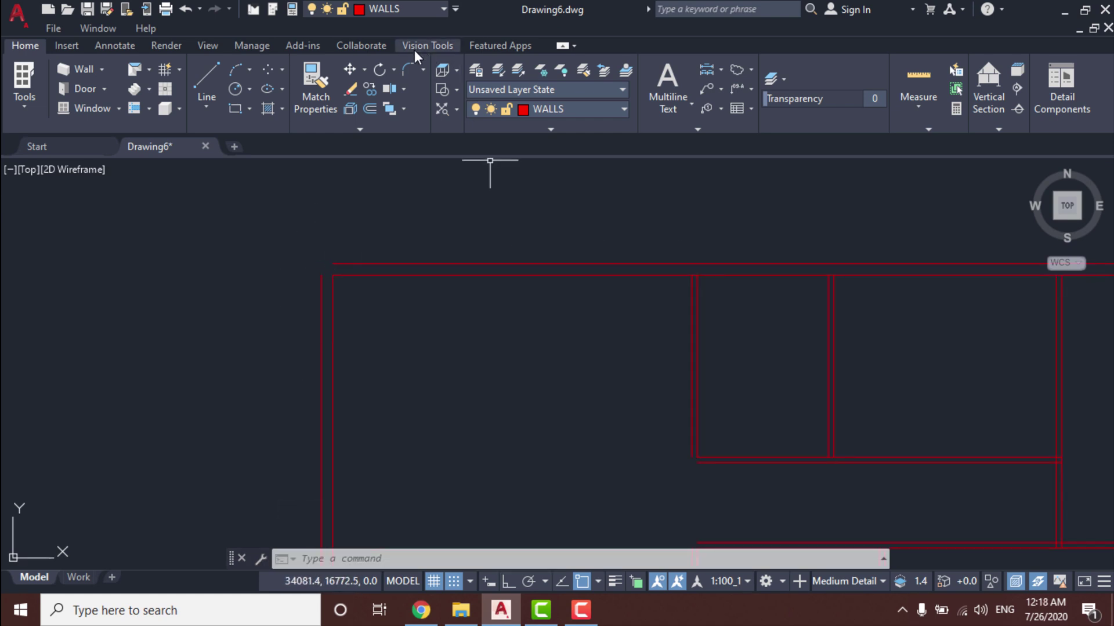
# Step: Fillet the left and top outer wall lines to close the top-left corner
pyautogui.click(425, 69)
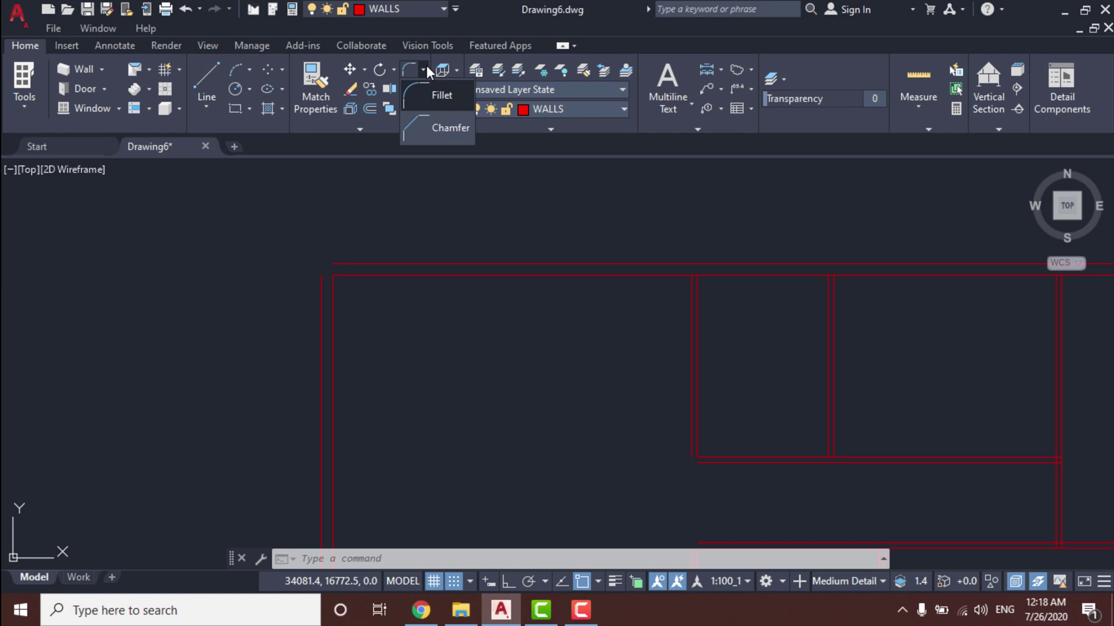
pyautogui.click(441, 95)
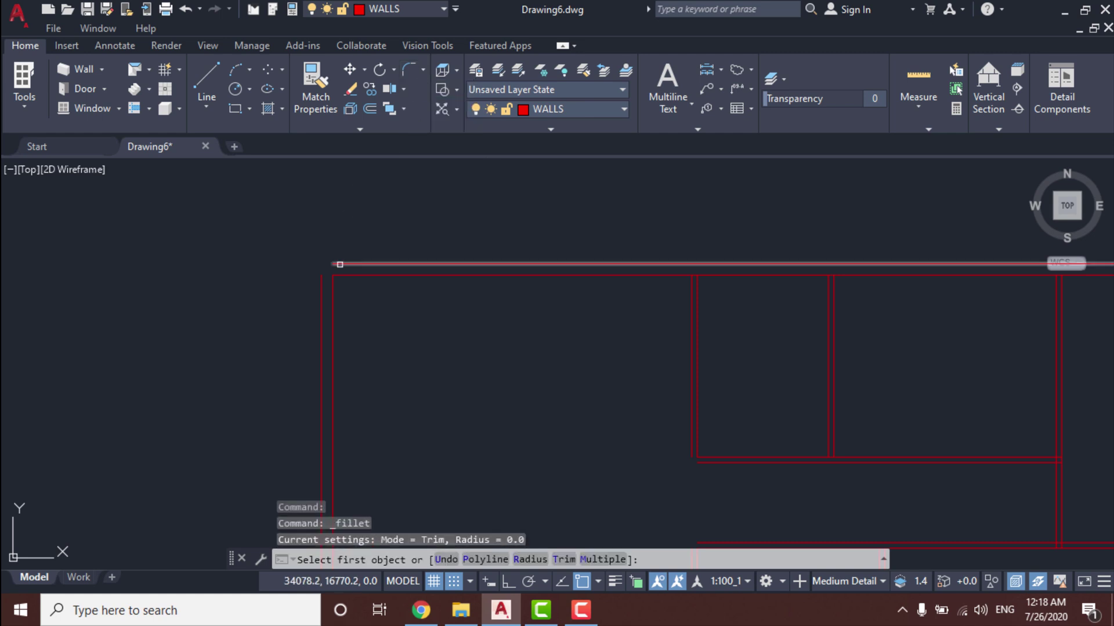
pyautogui.click(321, 304)
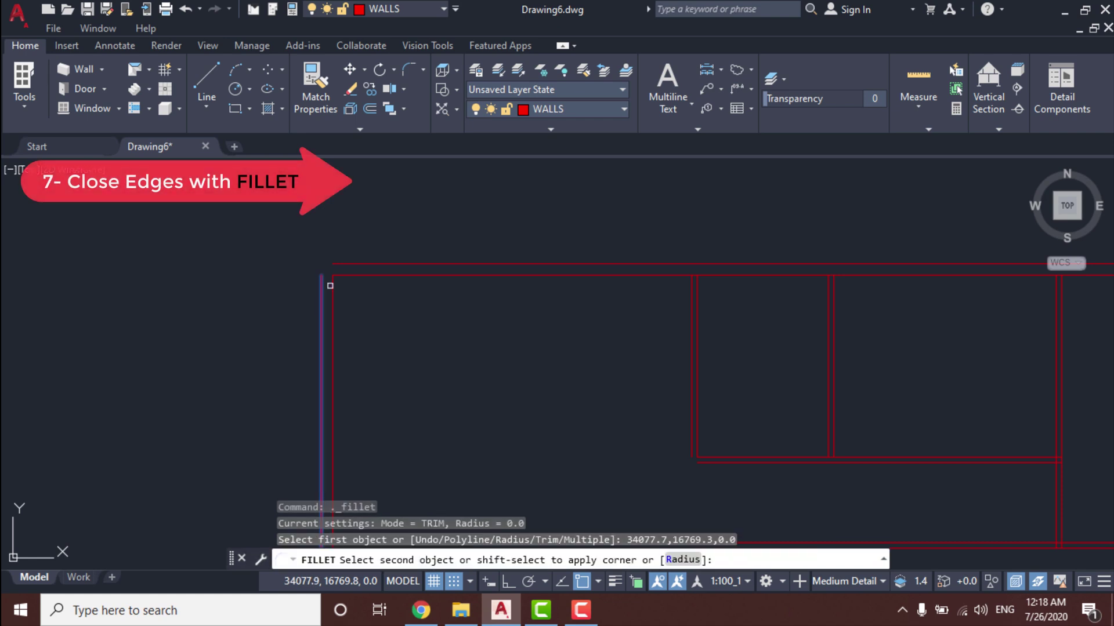
pyautogui.click(354, 261)
pyautogui.scroll(-5, 341, 219)
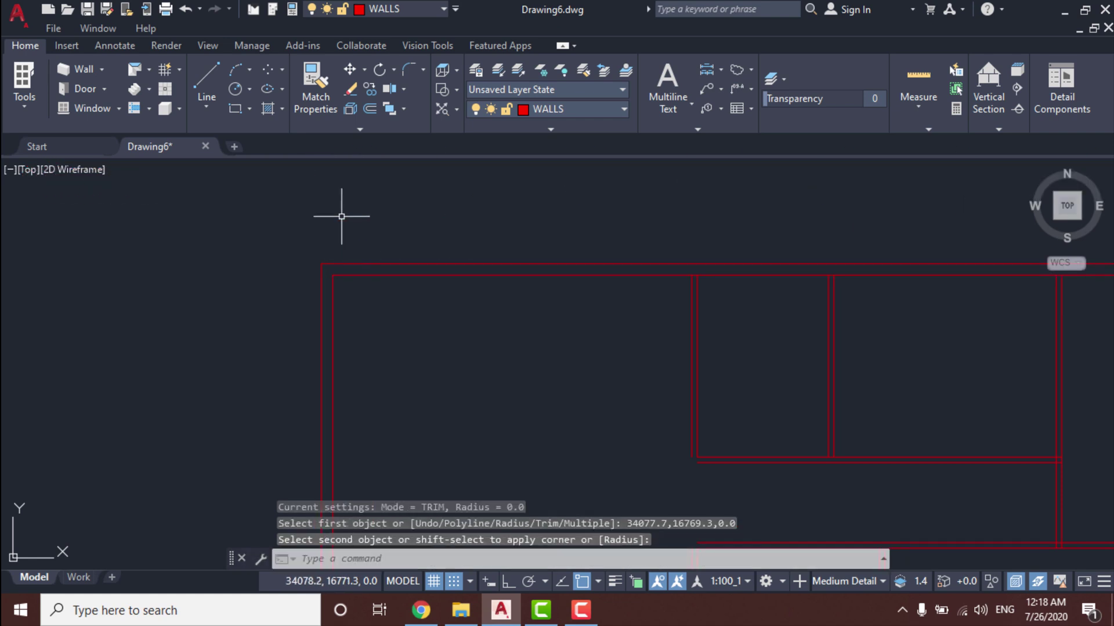
pyautogui.scroll(8, 341, 271)
# Step: Fillet the left and bottom outer wall lines to close the bottom-left corner
pyautogui.click(316, 376)
pyautogui.press('Return')
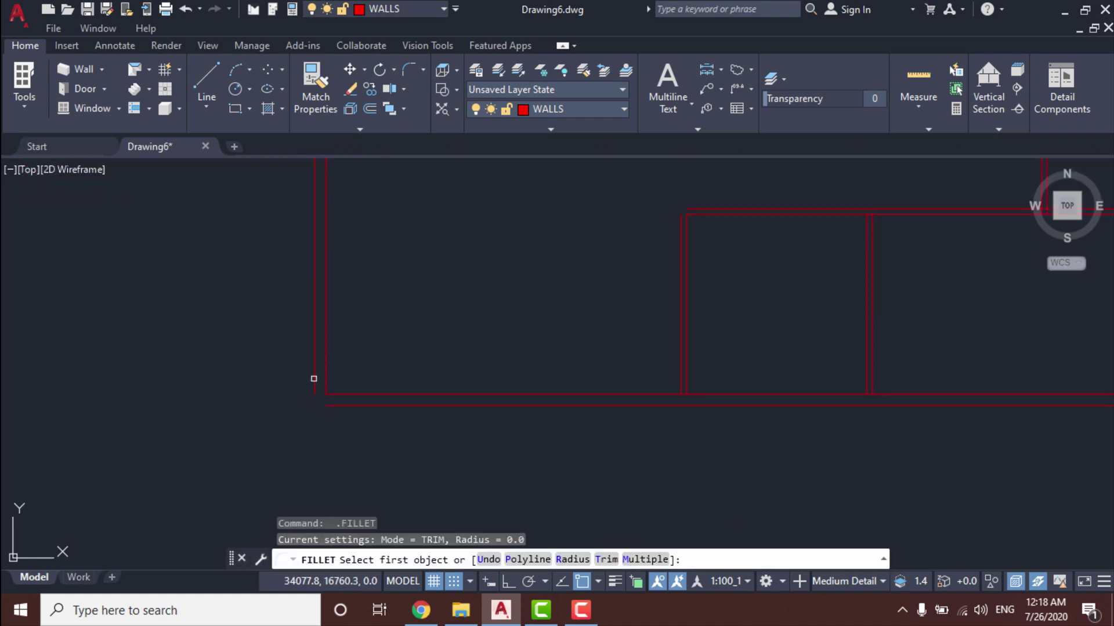
pyautogui.click(315, 378)
pyautogui.click(351, 407)
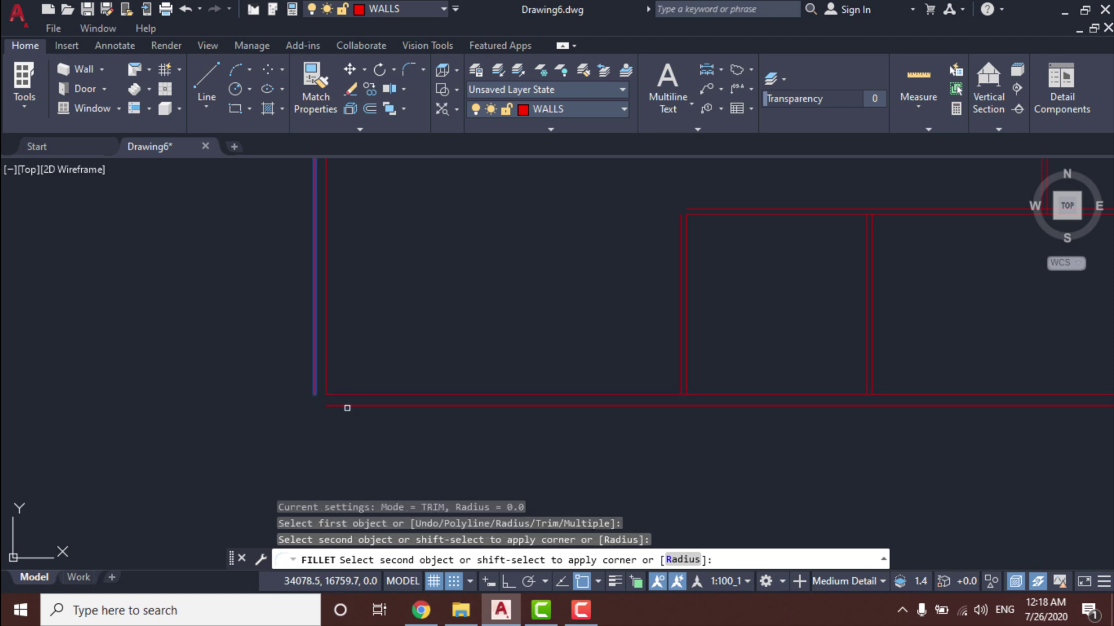
pyautogui.click(347, 408)
pyautogui.scroll(-5, 313, 325)
pyautogui.scroll(7, 367, 314)
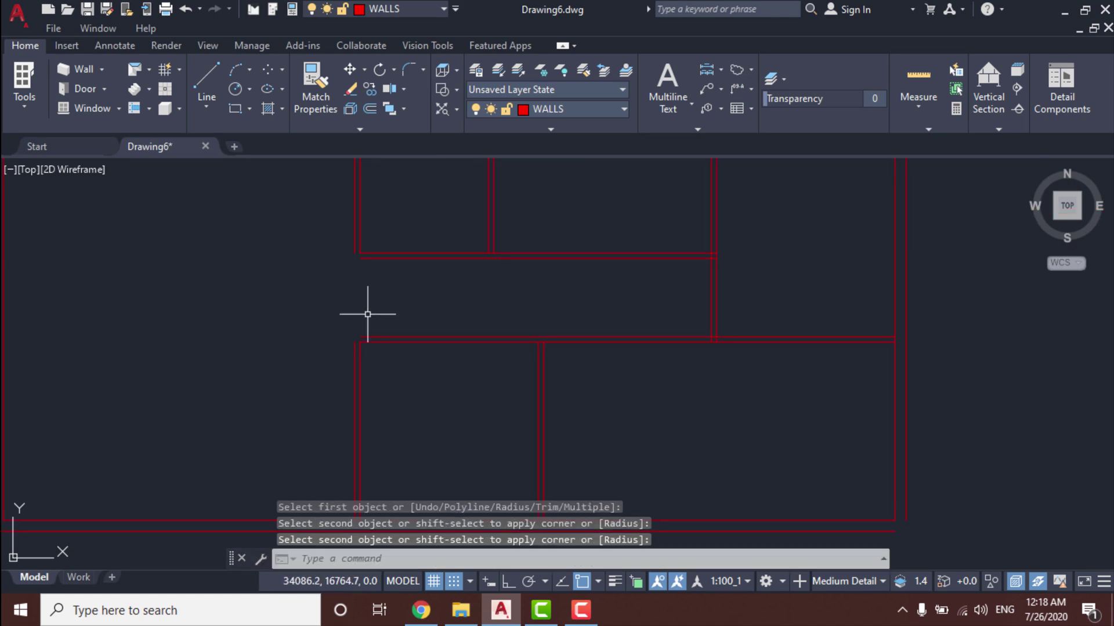
pyautogui.scroll(2, 367, 314)
# Step: Fillet two more left-side corners where the left wall meets the horizontal walls
pyautogui.press('Return')
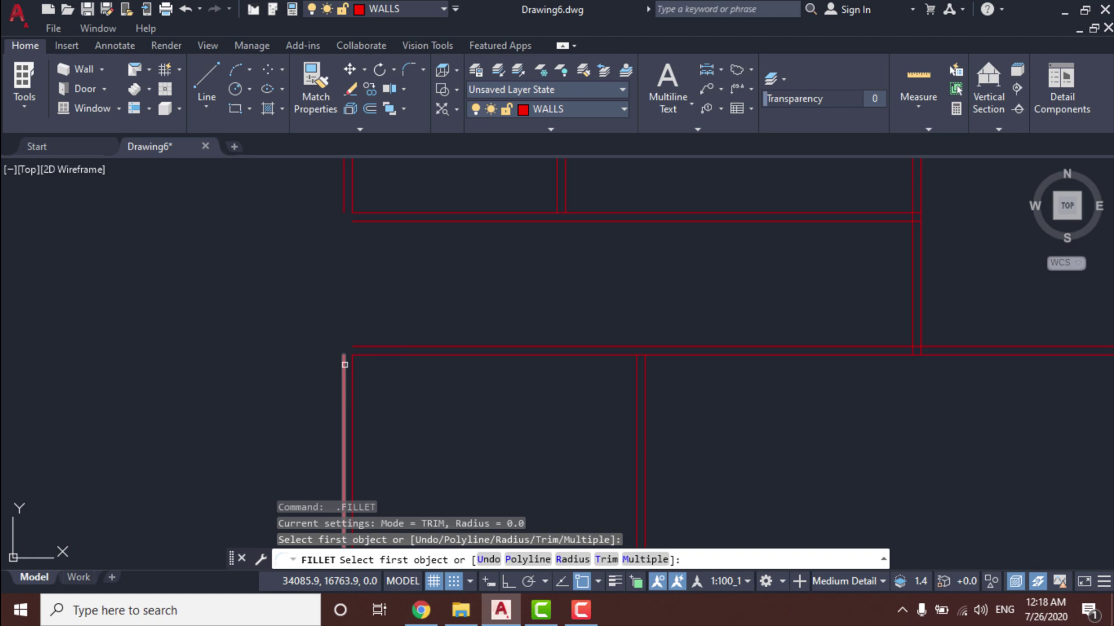
pyautogui.click(345, 365)
pyautogui.click(370, 348)
pyautogui.press('Return')
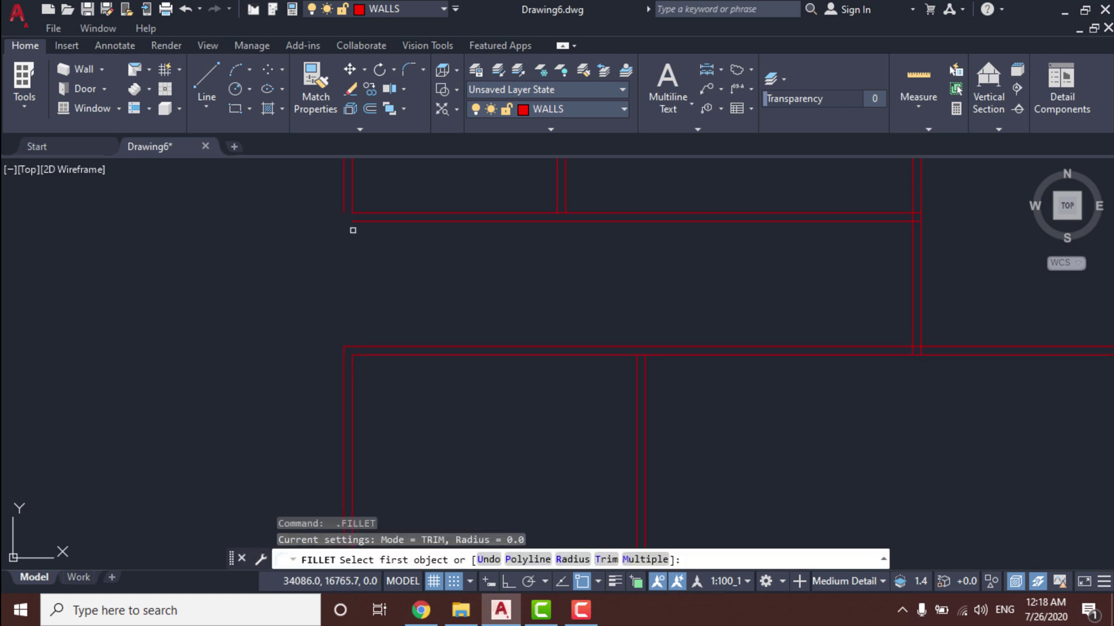
pyautogui.click(358, 221)
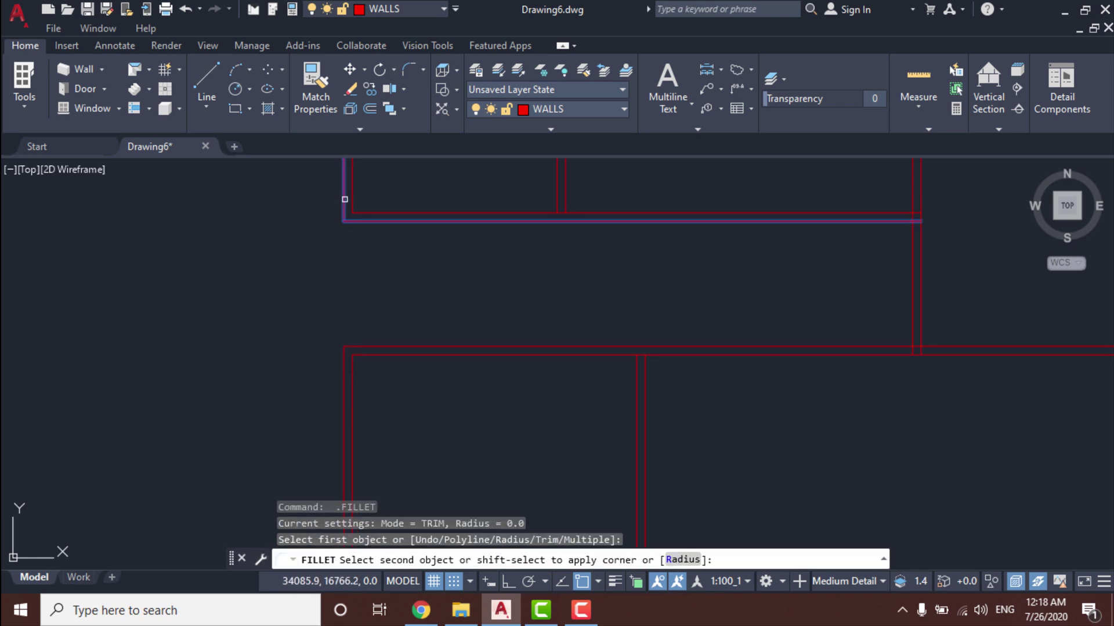
pyautogui.click(344, 199)
pyautogui.scroll(-3, 343, 229)
pyautogui.scroll(3, 522, 440)
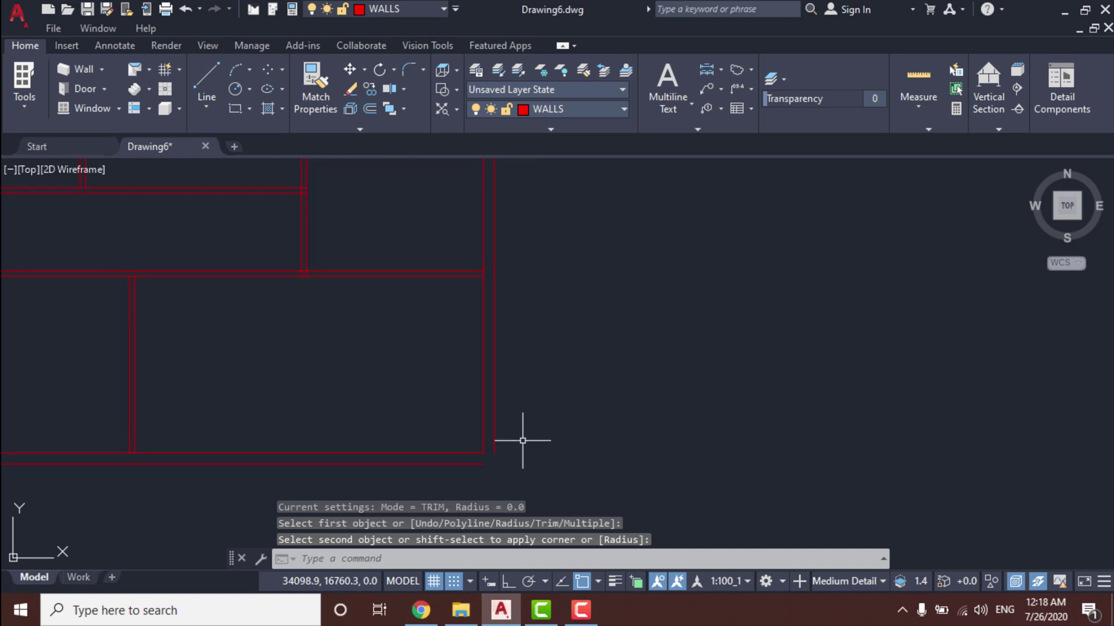
pyautogui.scroll(2, 523, 440)
# Step: Fillet the horizontal and right wall lines at the two remaining right-side corners
pyautogui.press('Return')
pyautogui.click(452, 473)
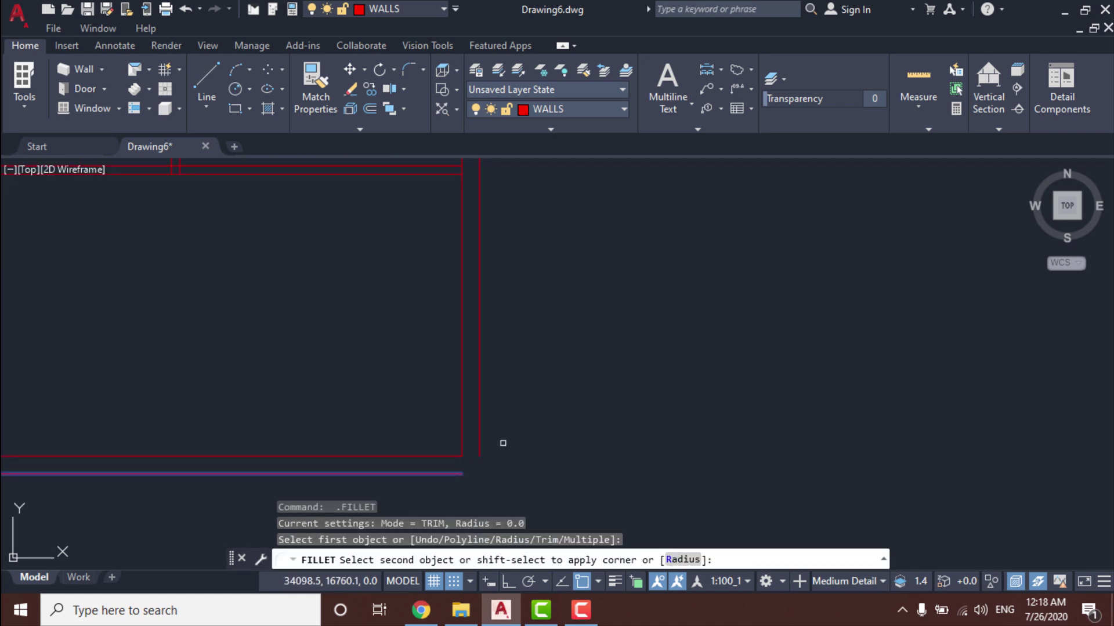
pyautogui.click(479, 441)
pyautogui.scroll(-3, 504, 455)
pyautogui.scroll(3, 480, 269)
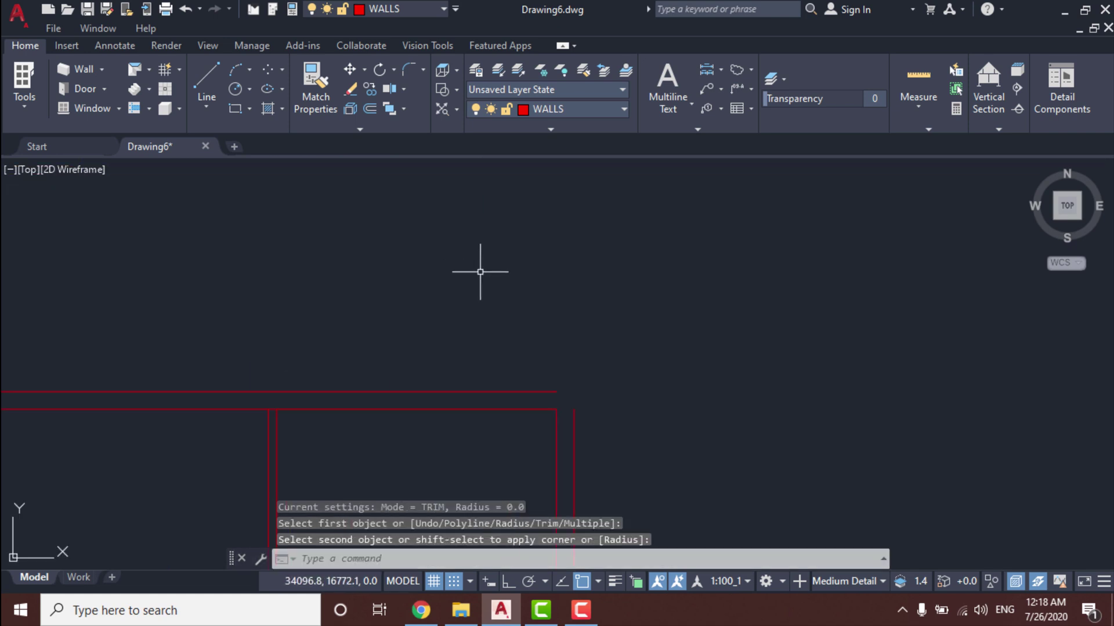
pyautogui.scroll(1, 621, 496)
pyautogui.press('Return')
pyautogui.click(575, 459)
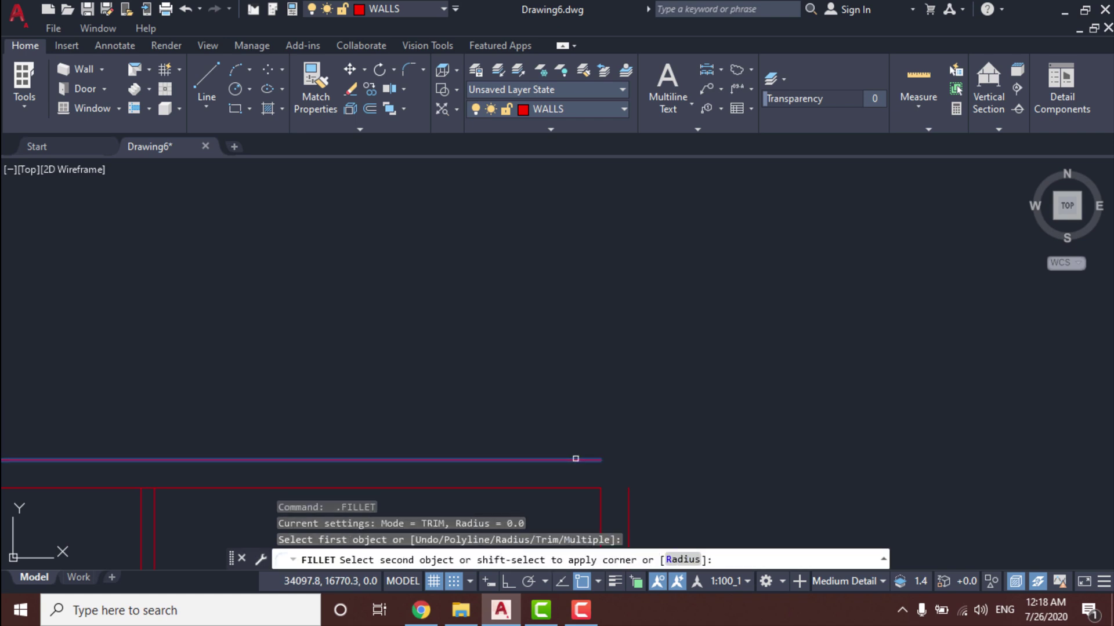
pyautogui.click(631, 514)
pyautogui.scroll(-4, 485, 398)
pyautogui.scroll(5, 450, 284)
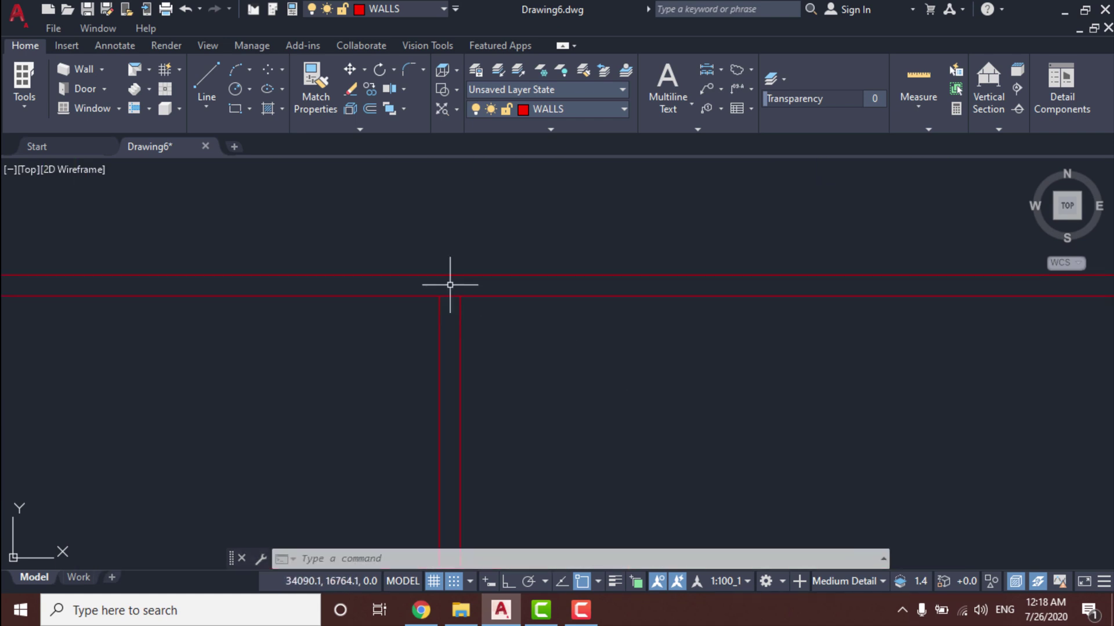
pyautogui.scroll(-4, 617, 369)
# Step: Trim the stray wall stubs with a fence and remove the horizontal segment between the walls
pyautogui.write('t')
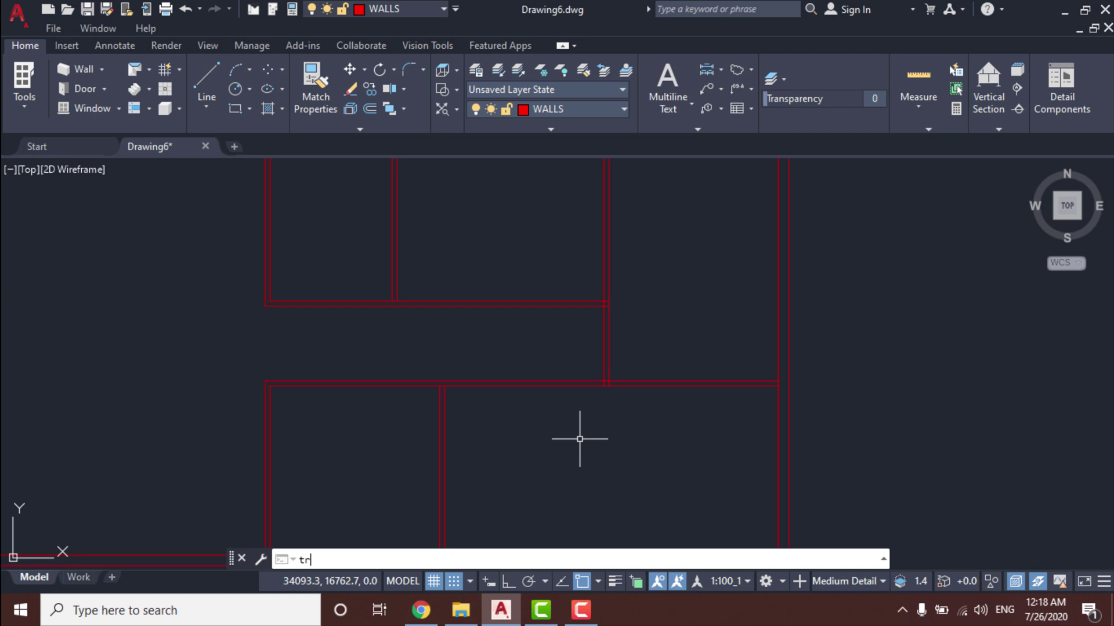
pyautogui.write('r')
pyautogui.press('Return')
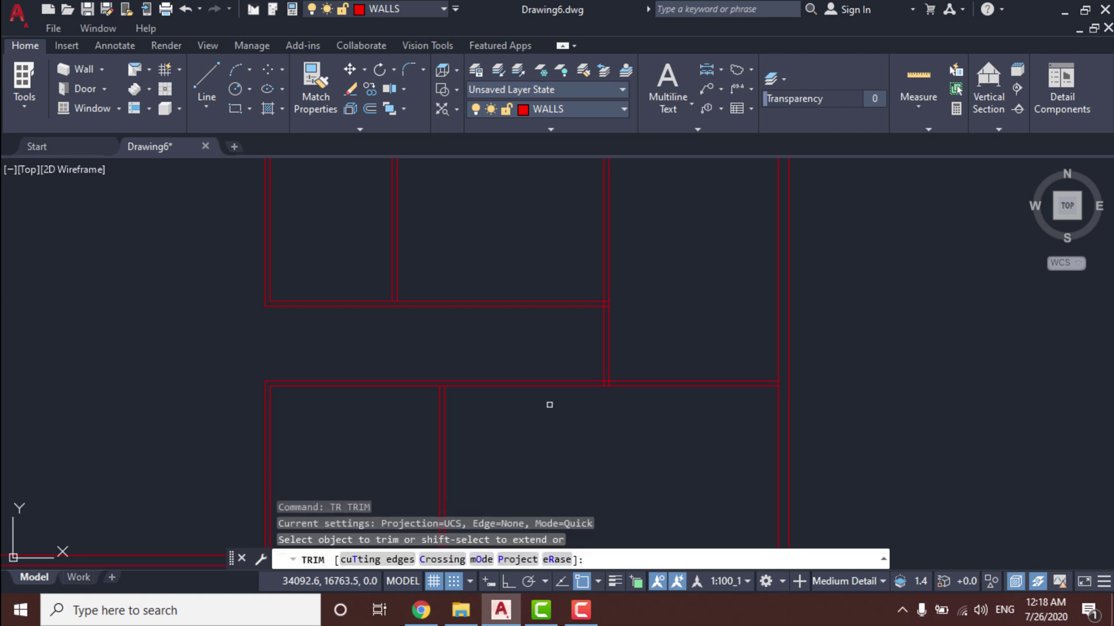
pyautogui.scroll(5, 638, 365)
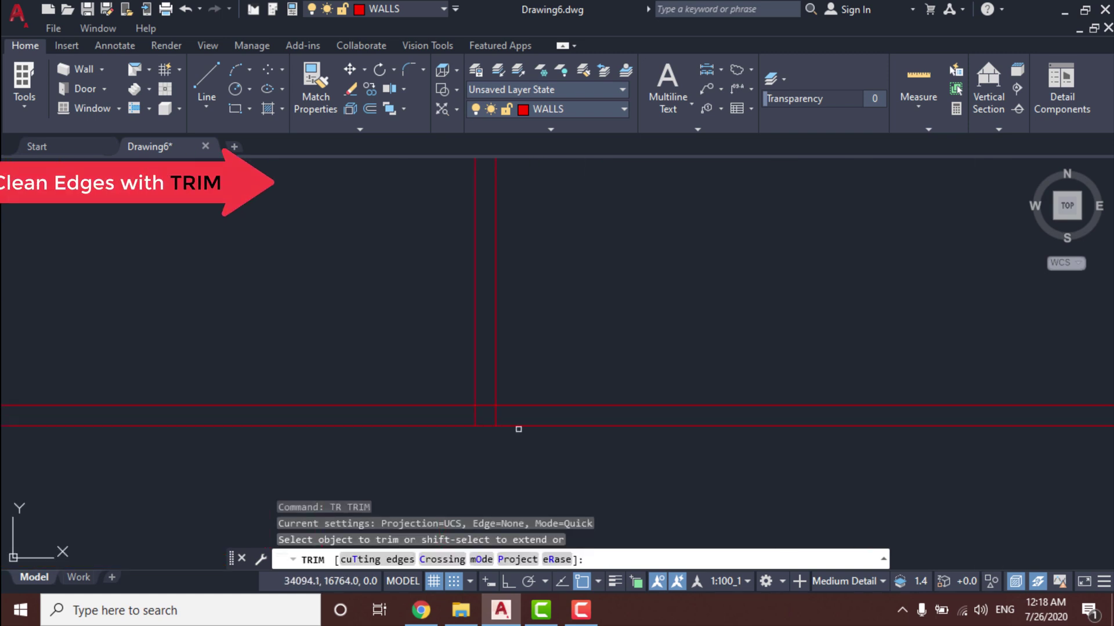
pyautogui.click(461, 421)
pyautogui.click(560, 427)
pyautogui.press('Return')
pyautogui.click(520, 399)
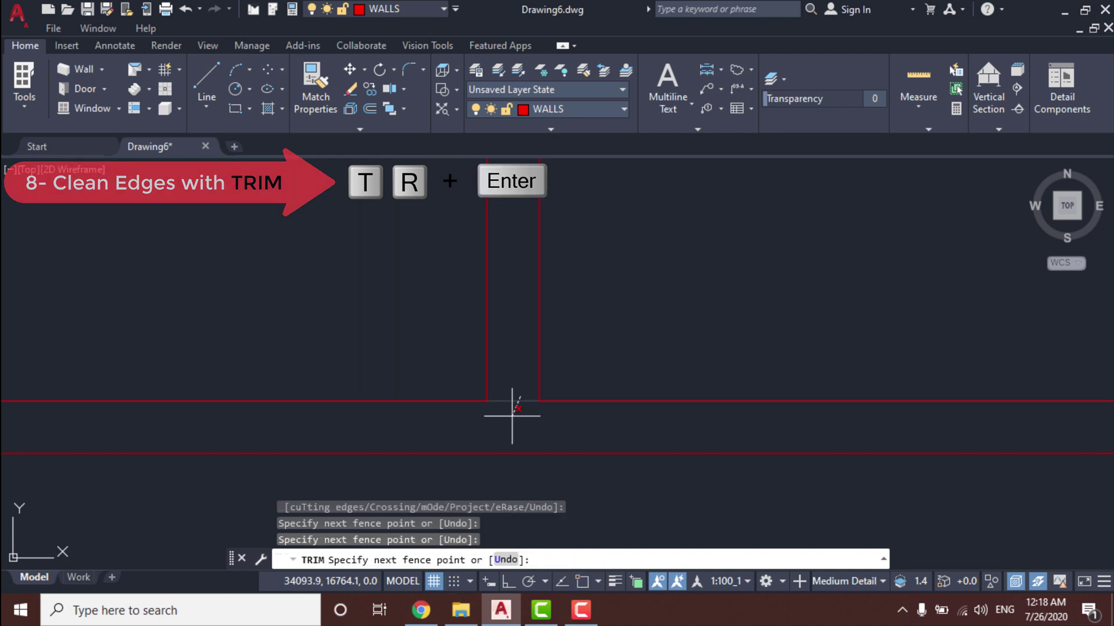